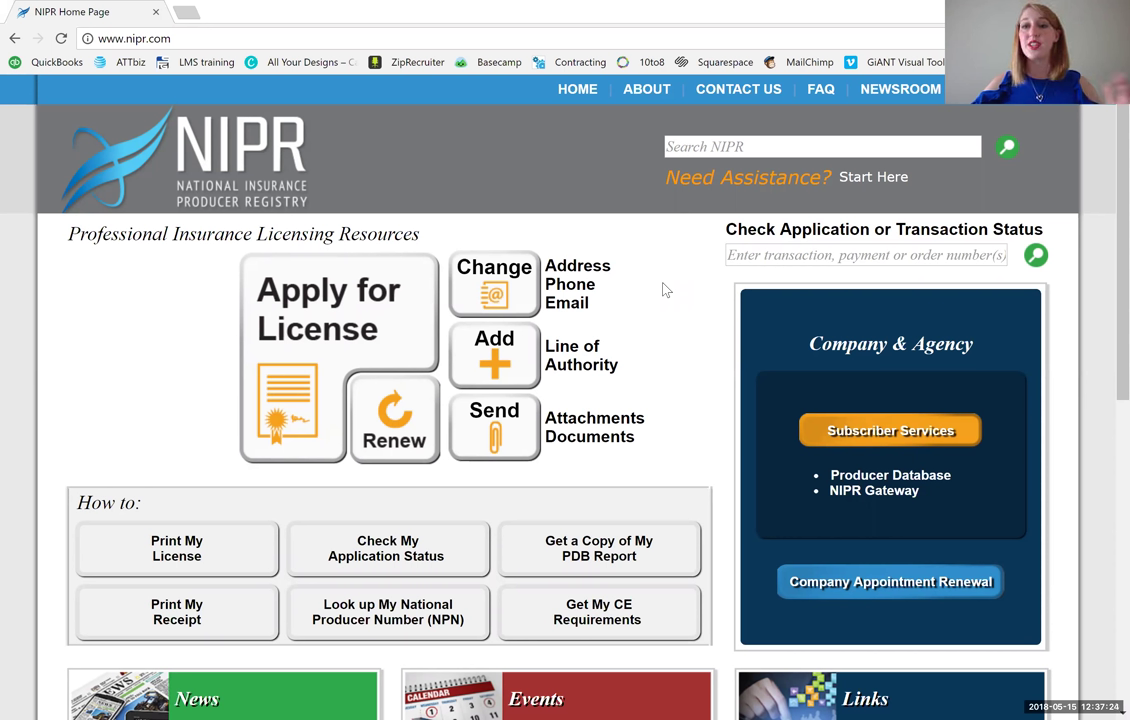
- Start a new license application and browse resident licensing to North Carolina's requirements for individuals
{"action": "left_click", "coordinate": [396, 344]}
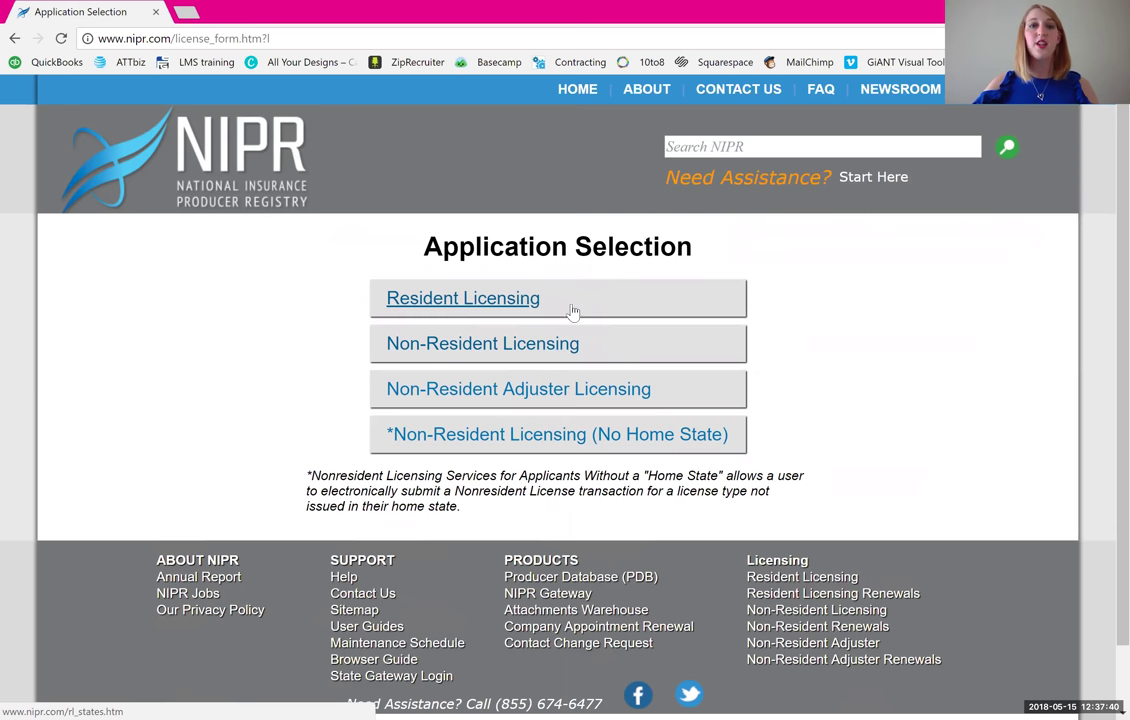
{"action": "left_click", "coordinate": [548, 303]}
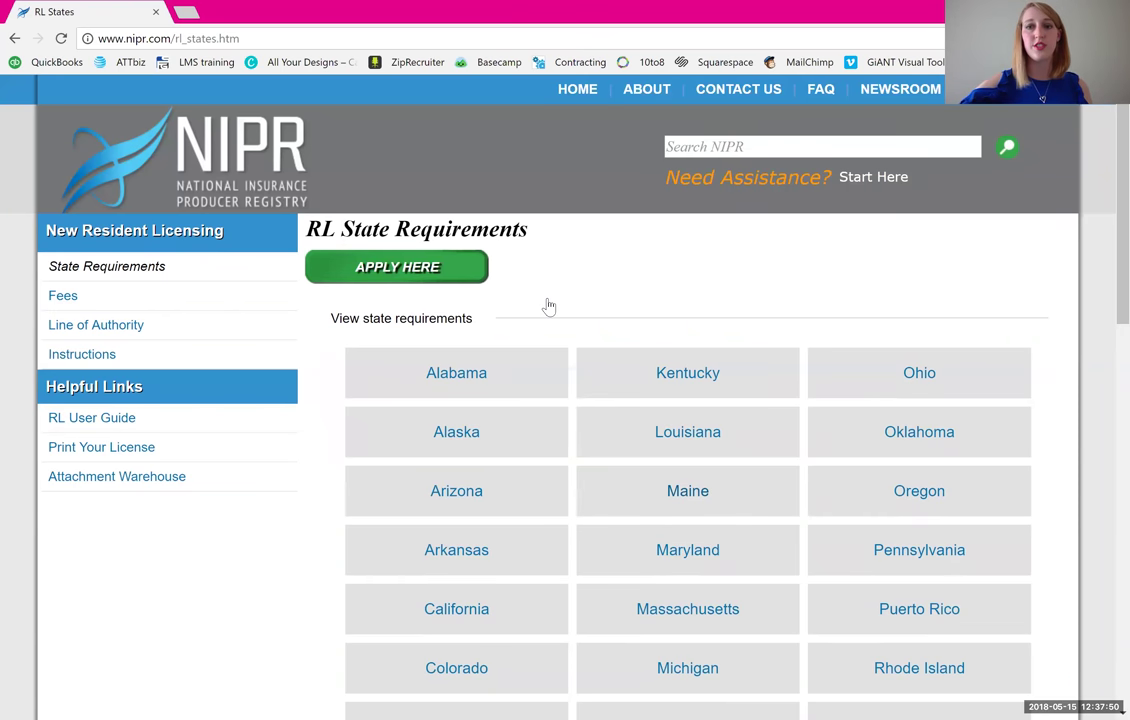
{"action": "scroll", "coordinate": [548, 306], "scroll_direction": "down", "scroll_amount": 1}
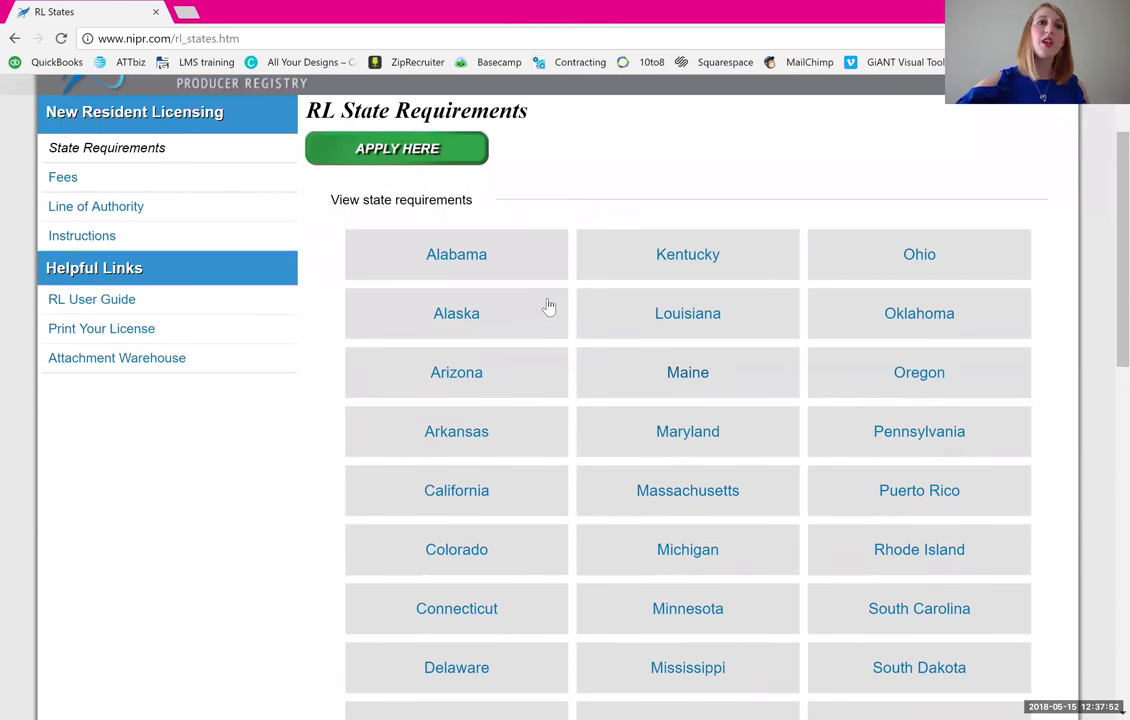
{"action": "scroll", "coordinate": [548, 306], "scroll_direction": "down", "scroll_amount": 2}
{"action": "scroll", "coordinate": [548, 306], "scroll_direction": "down", "scroll_amount": 3}
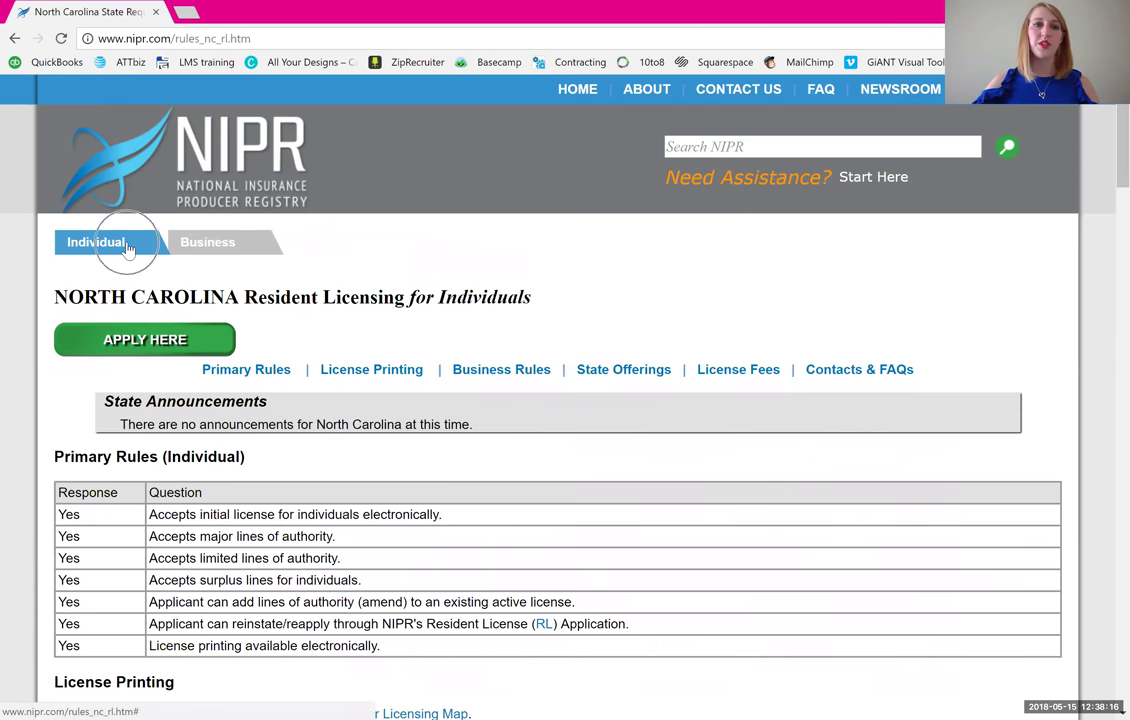
- Identify the individual licensee by SSN with their last name, and accept the NIPR Use Agreement
{"action": "left_click", "coordinate": [213, 344]}
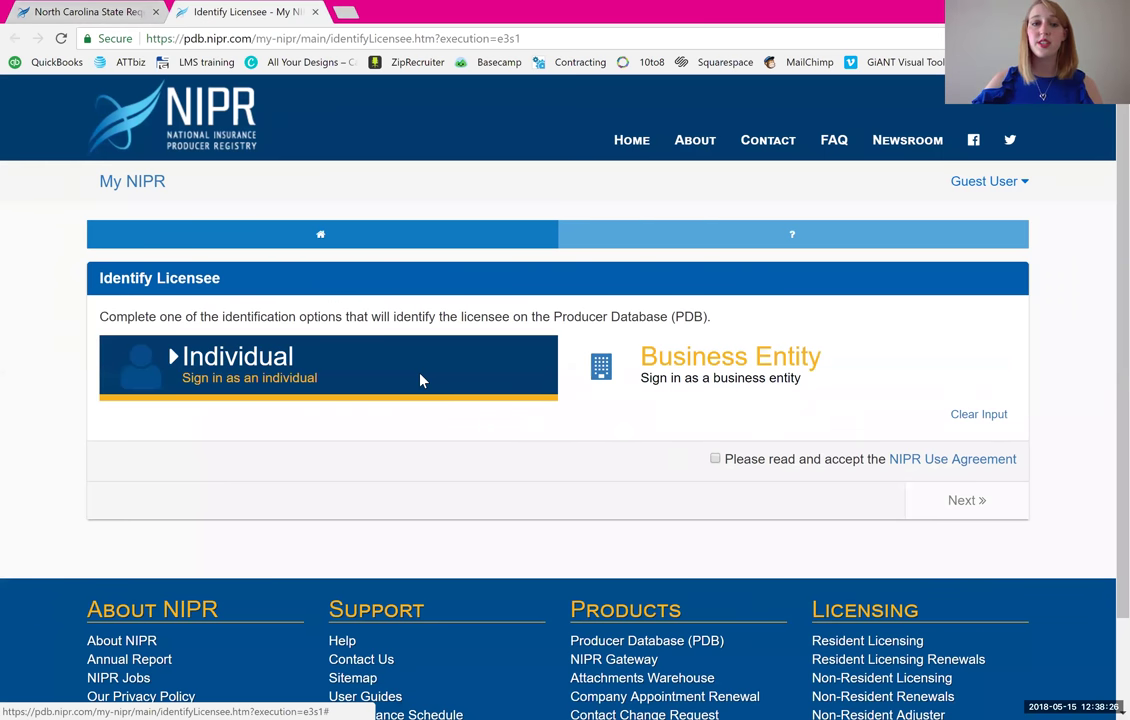
{"action": "left_click", "coordinate": [420, 380]}
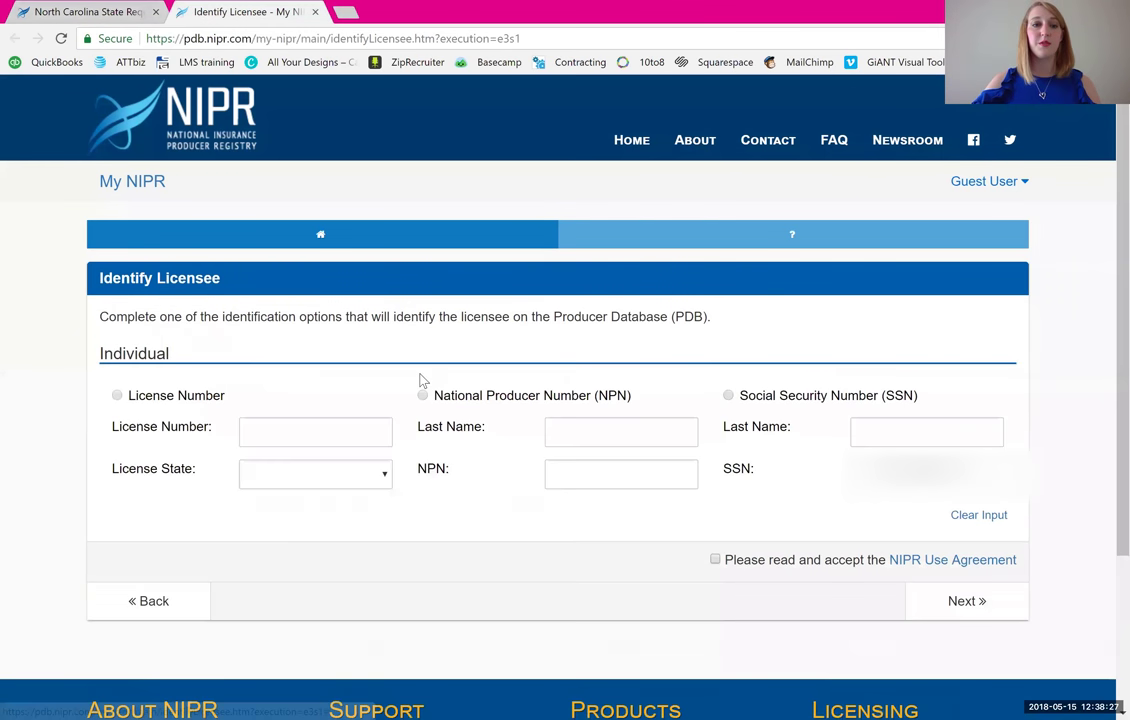
{"action": "left_click", "coordinate": [728, 396]}
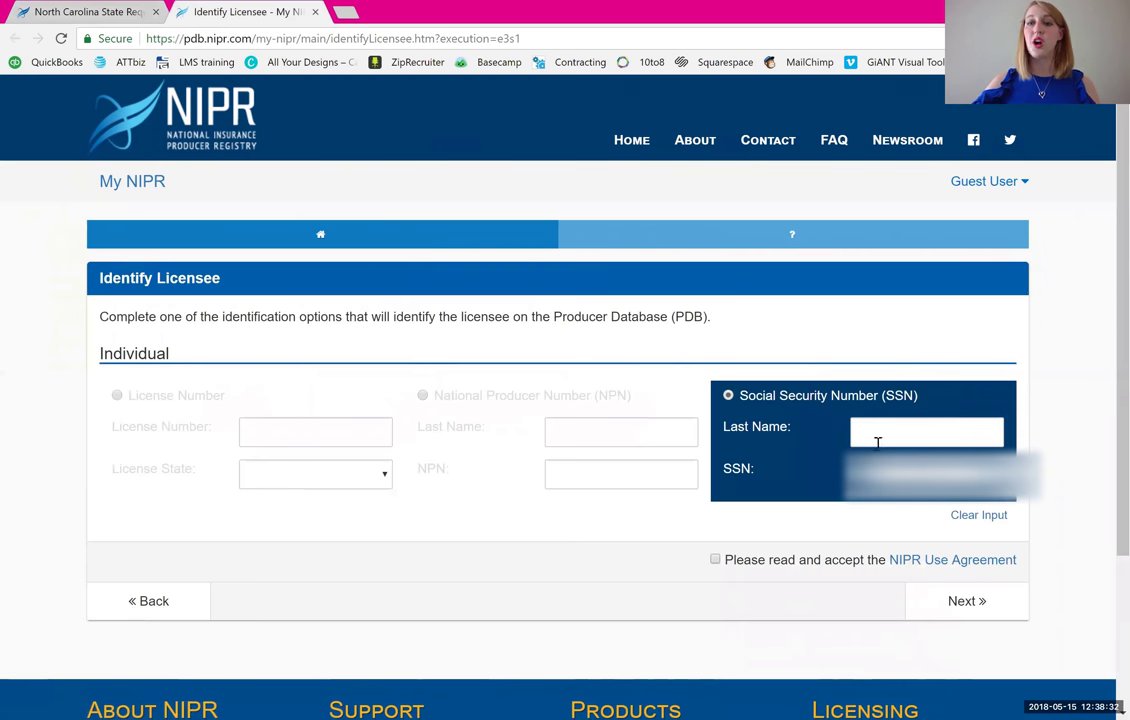
{"action": "left_click", "coordinate": [877, 441]}
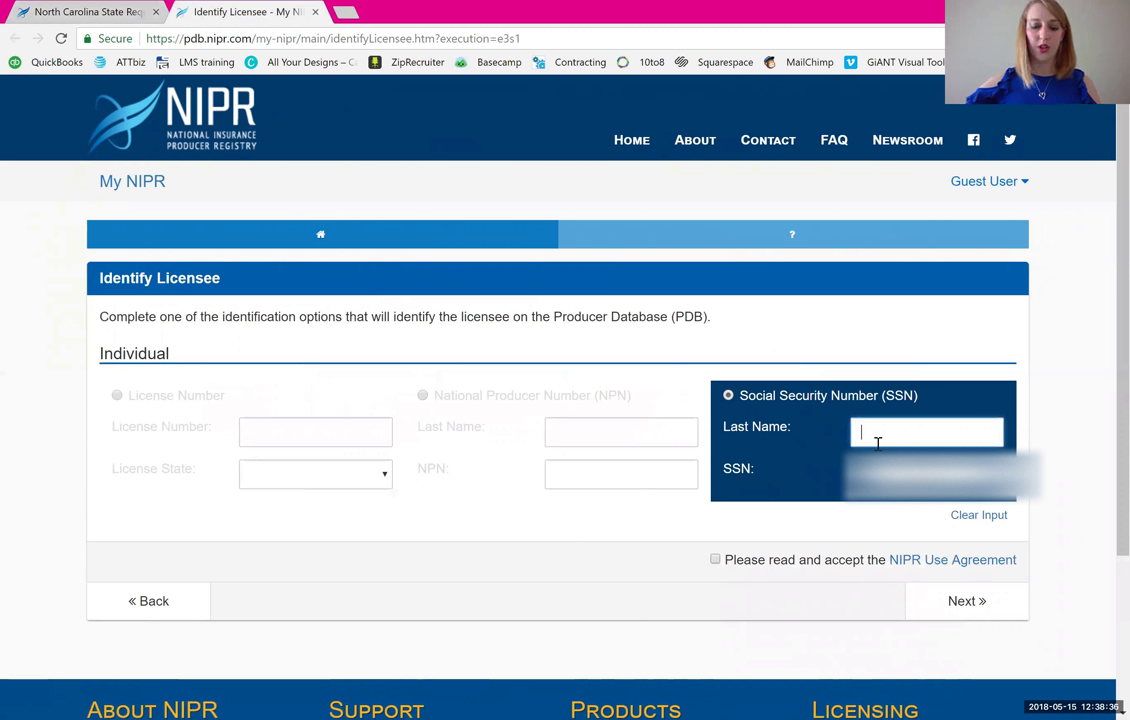
{"action": "type", "text": "Doe"}
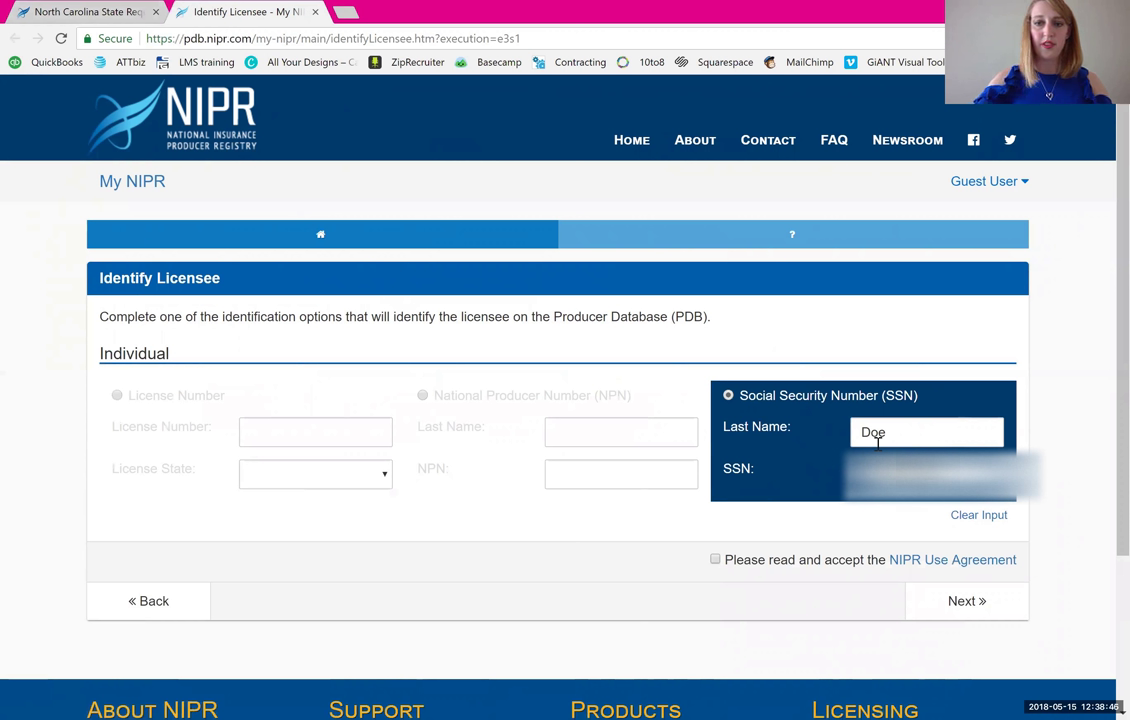
{"action": "left_click", "coordinate": [715, 559]}
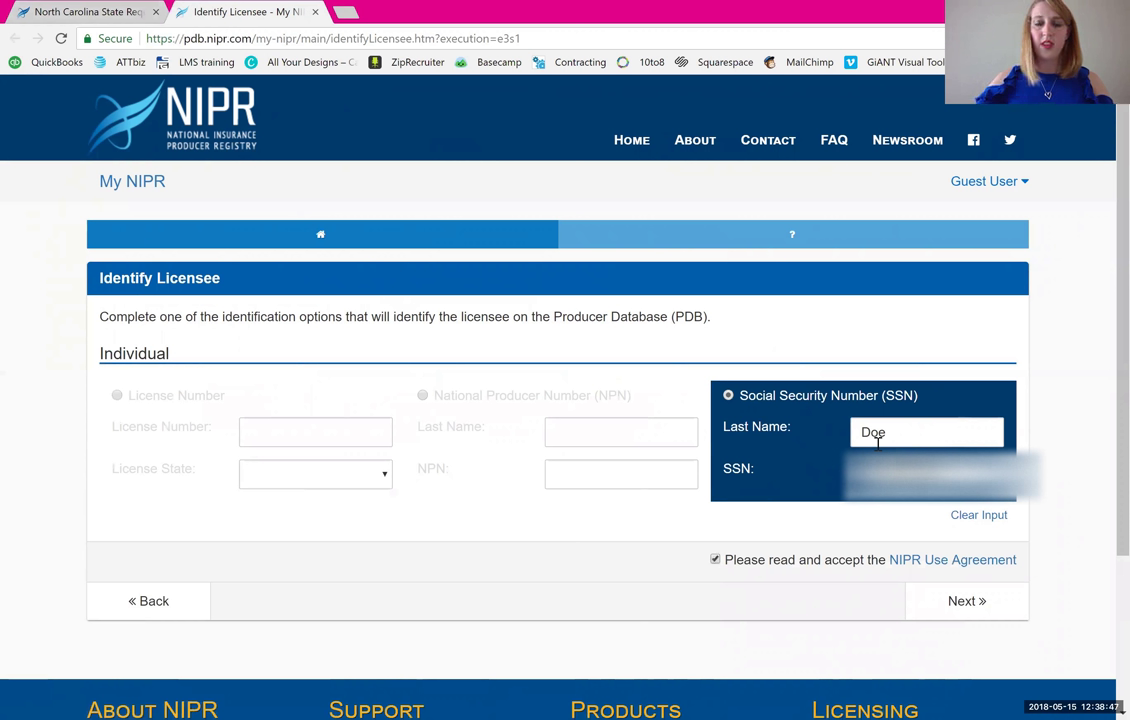
{"action": "left_click", "coordinate": [715, 560]}
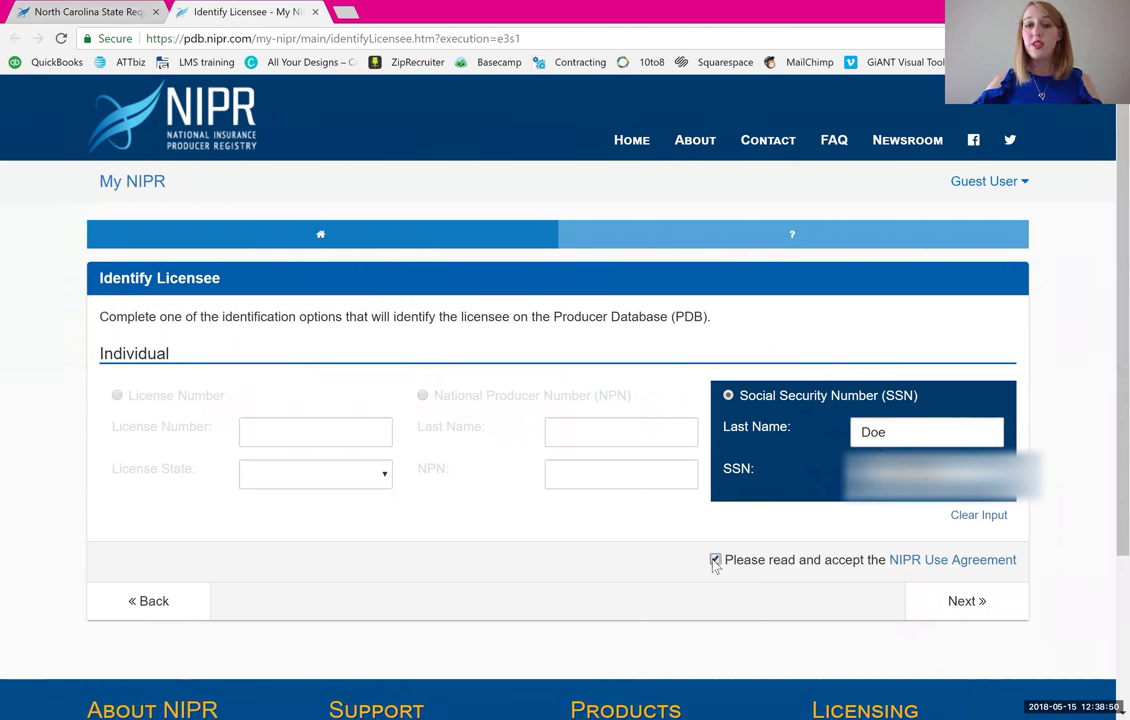
- Submit the licensee identification, then authorize with the licensee's date of birth
{"action": "left_click", "coordinate": [963, 603]}
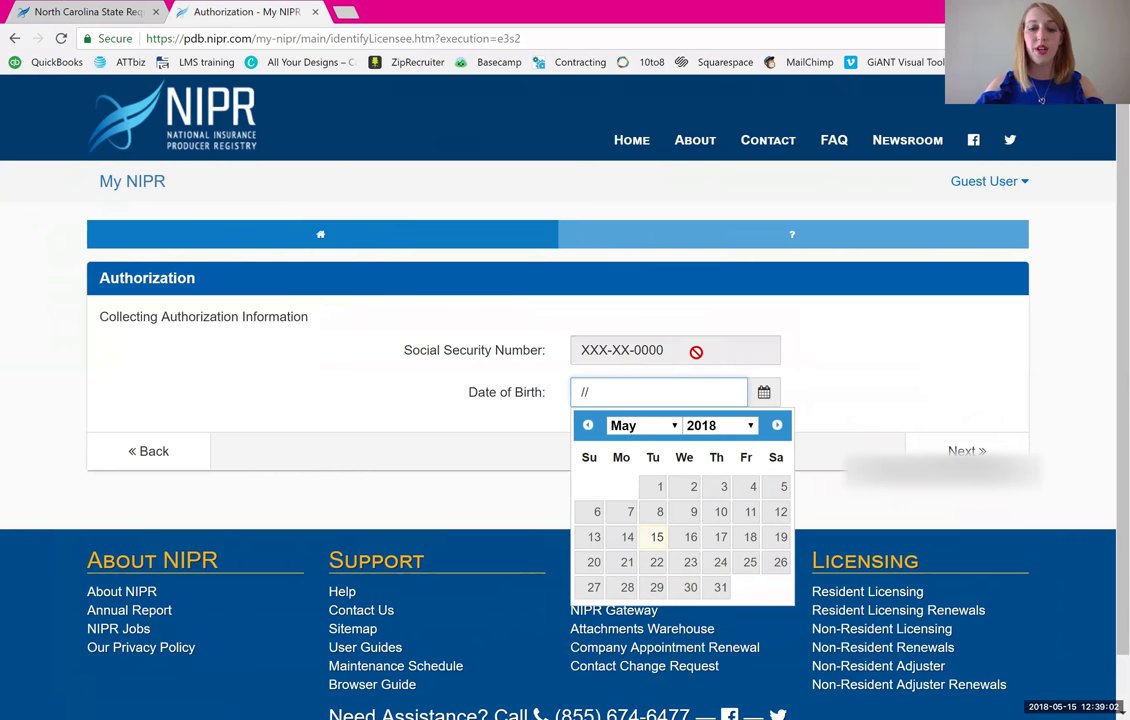
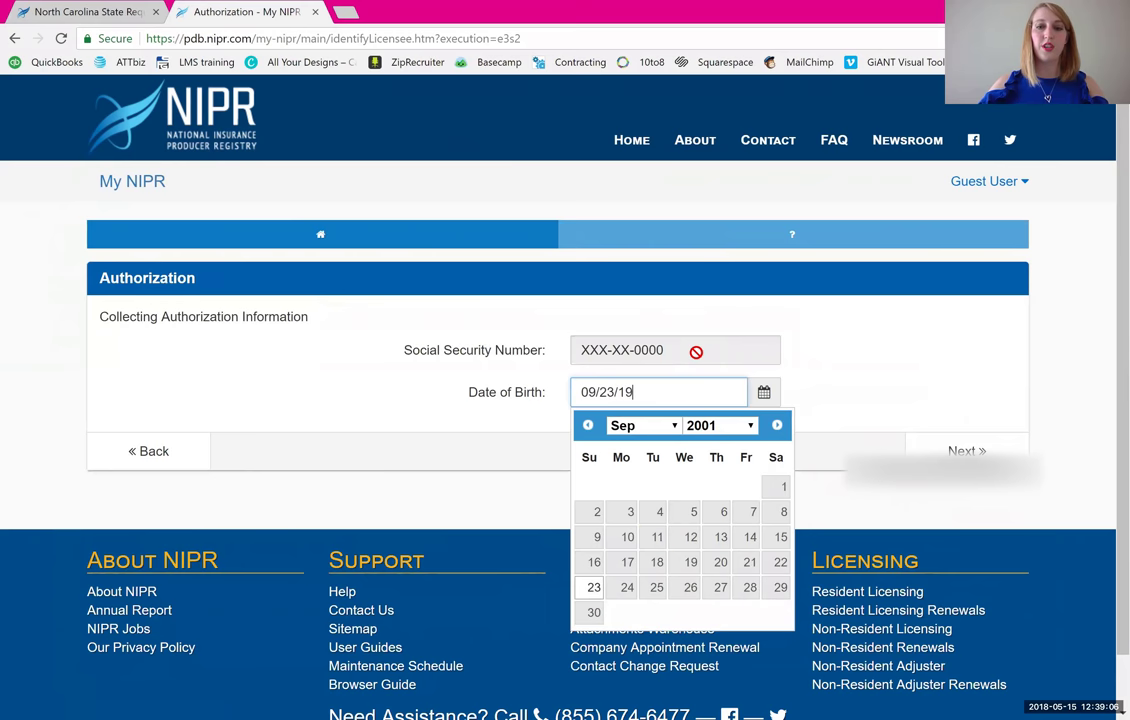
{"action": "left_click", "coordinate": [696, 352]}
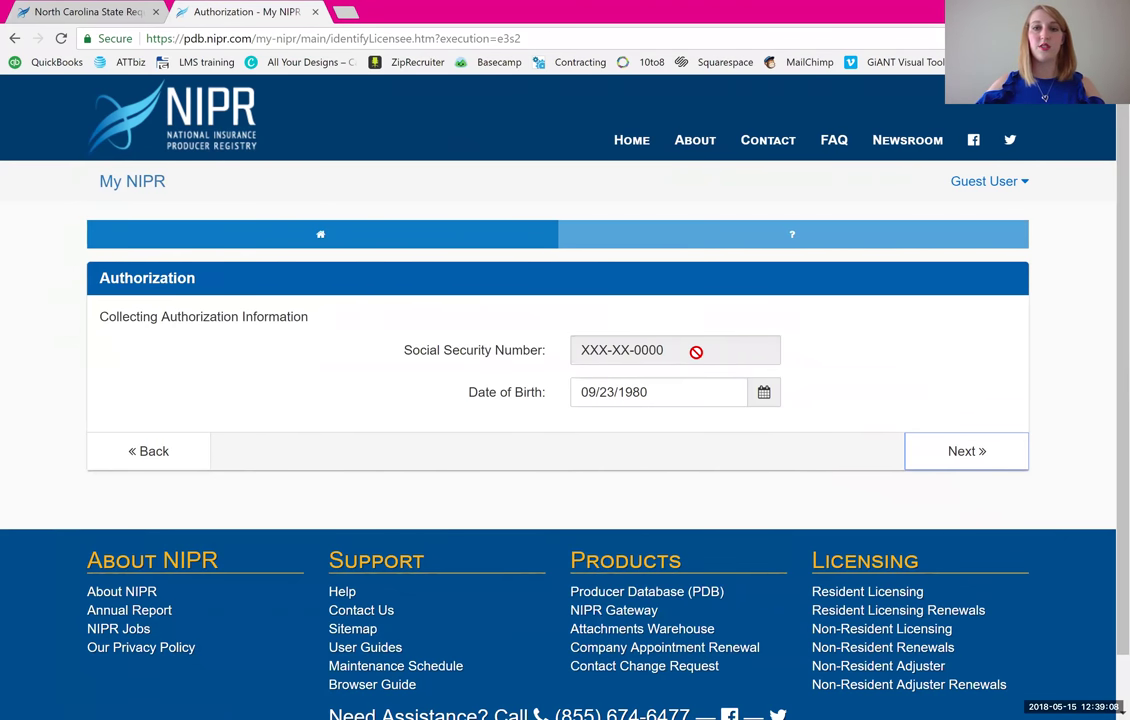
{"action": "left_click", "coordinate": [965, 460]}
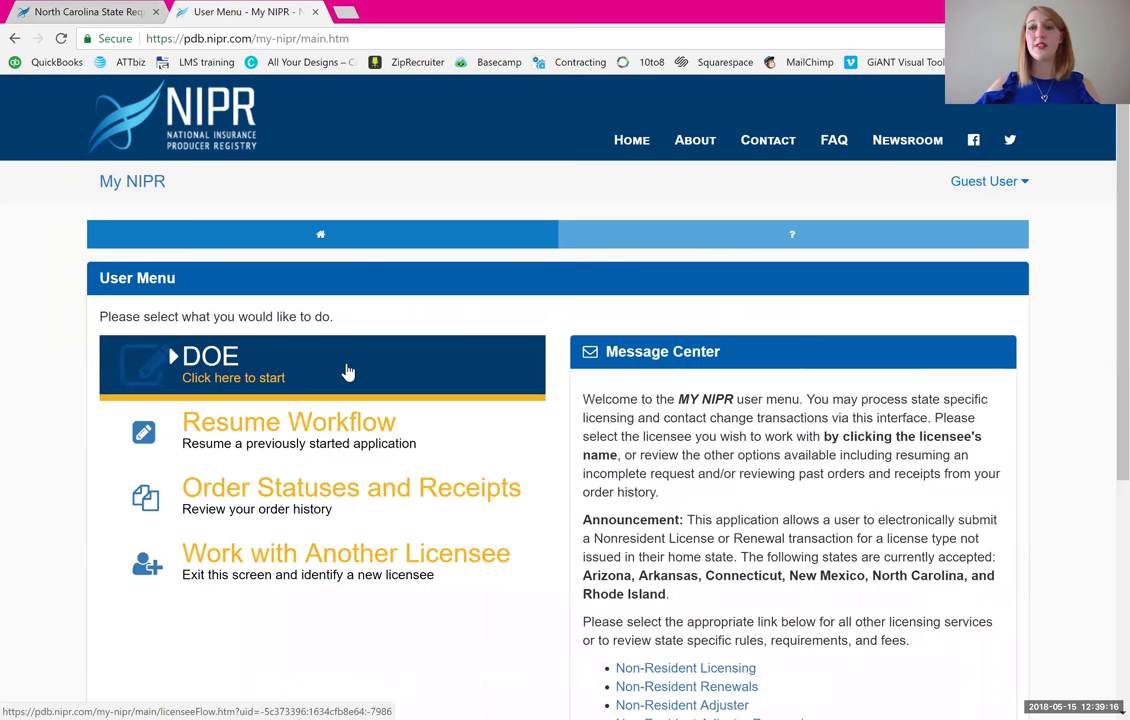
- Choose the licensee and set the application to Licensing, Initial, Resident
{"action": "left_click", "coordinate": [409, 370]}
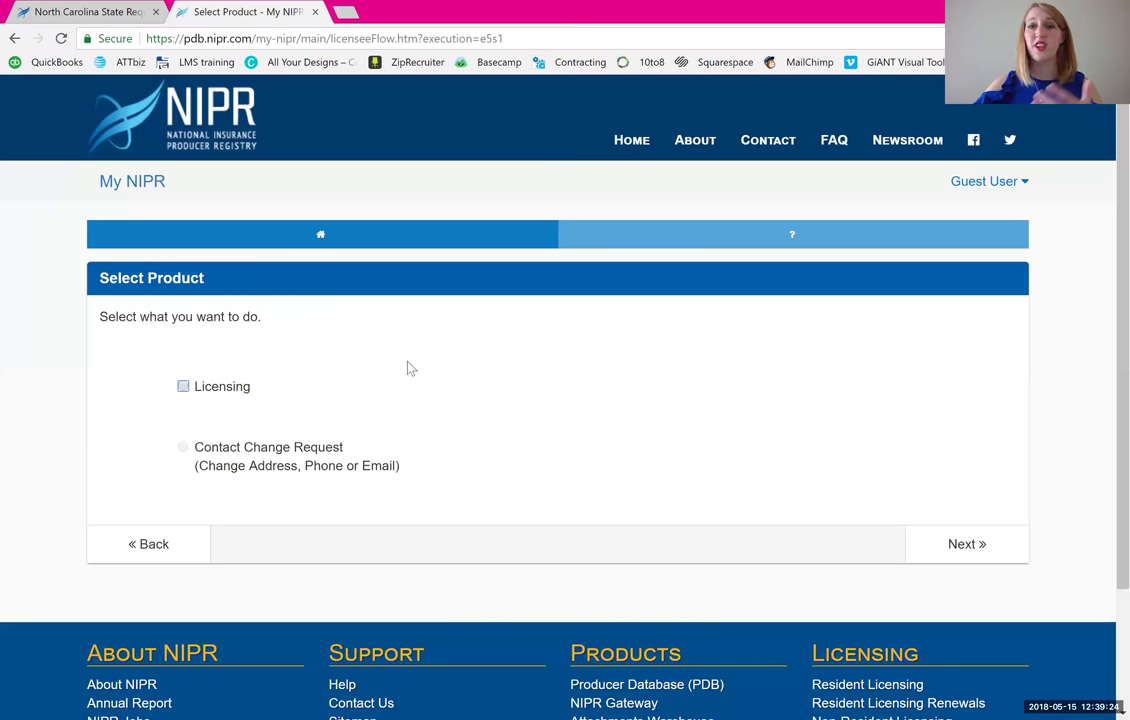
{"action": "left_click", "coordinate": [184, 385]}
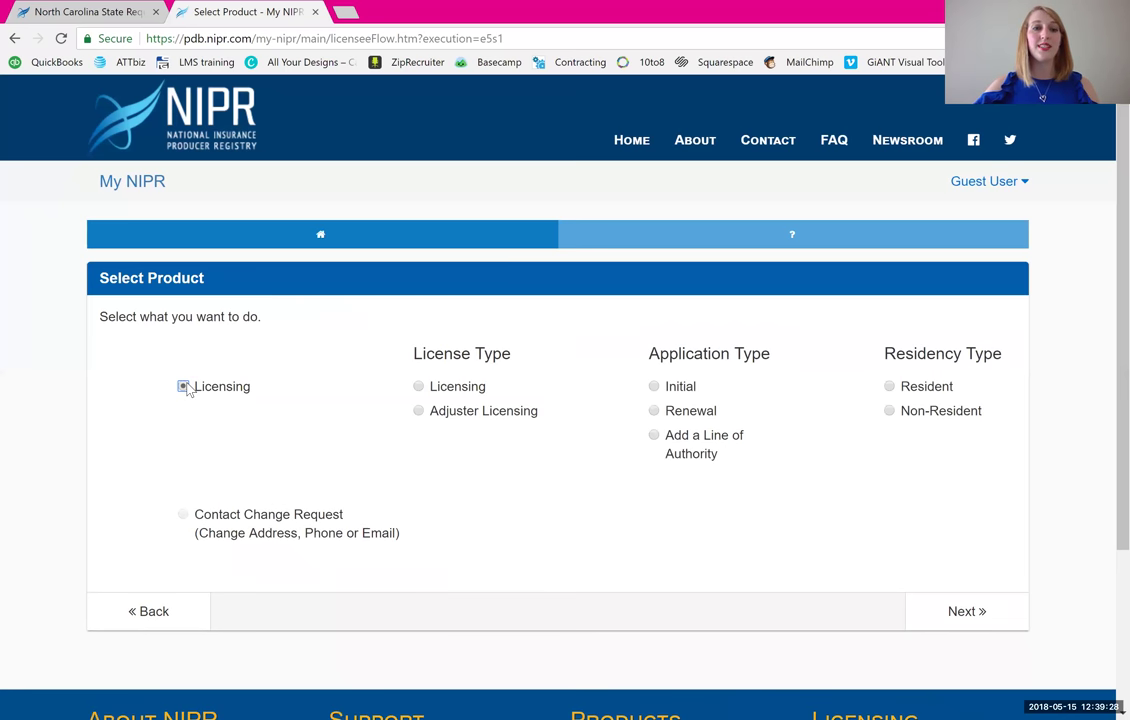
{"action": "left_click", "coordinate": [419, 387]}
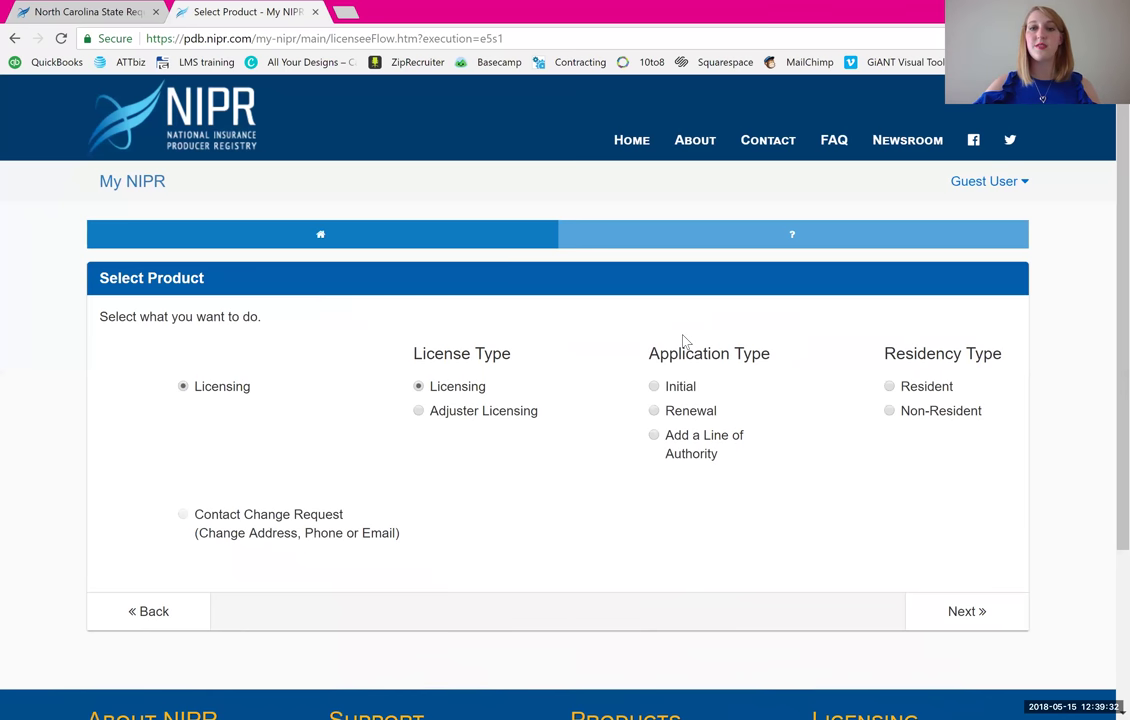
{"action": "left_click", "coordinate": [655, 387]}
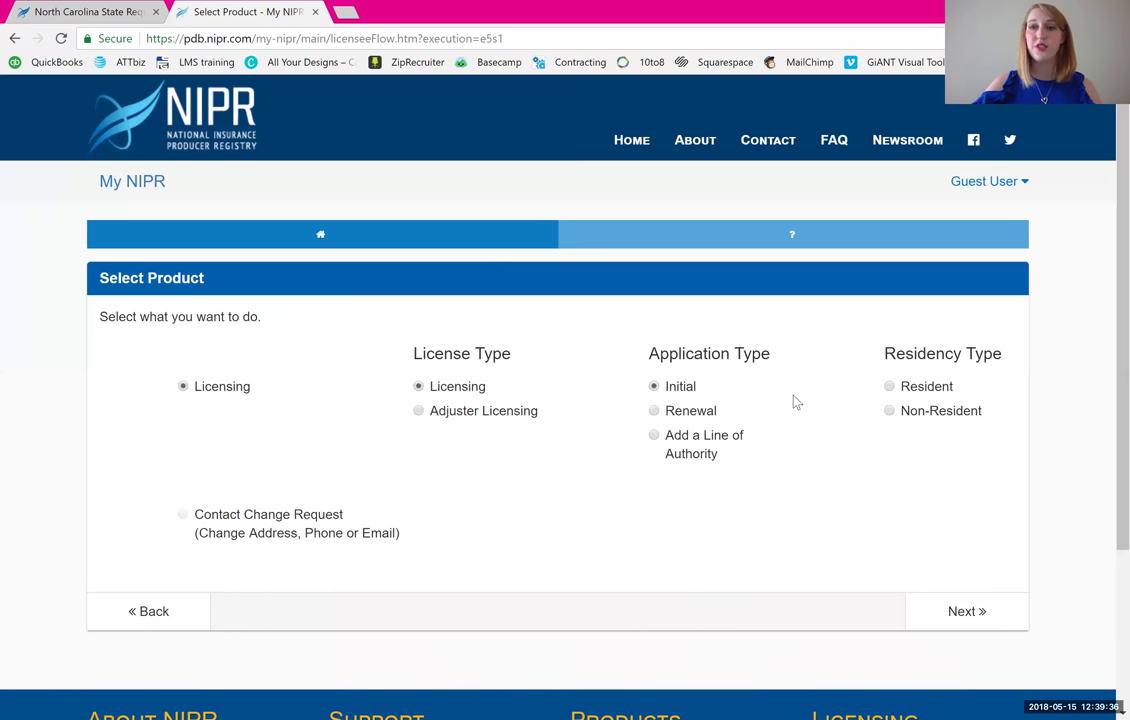
{"action": "left_click", "coordinate": [888, 389]}
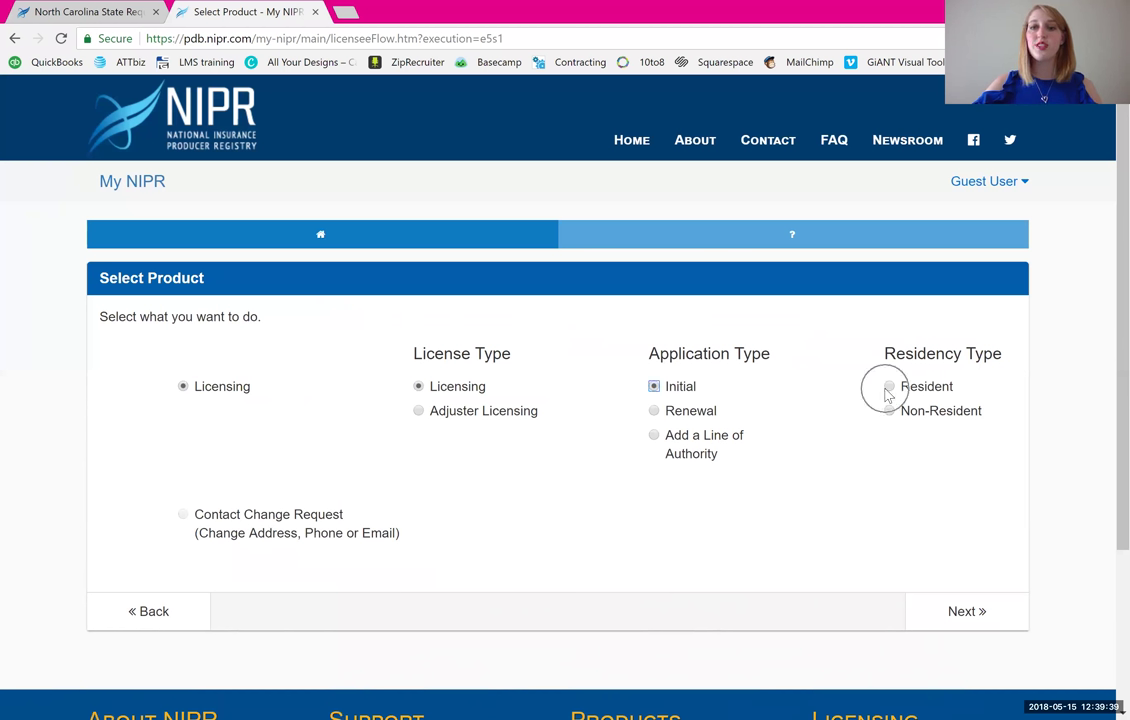
{"action": "left_click", "coordinate": [960, 620]}
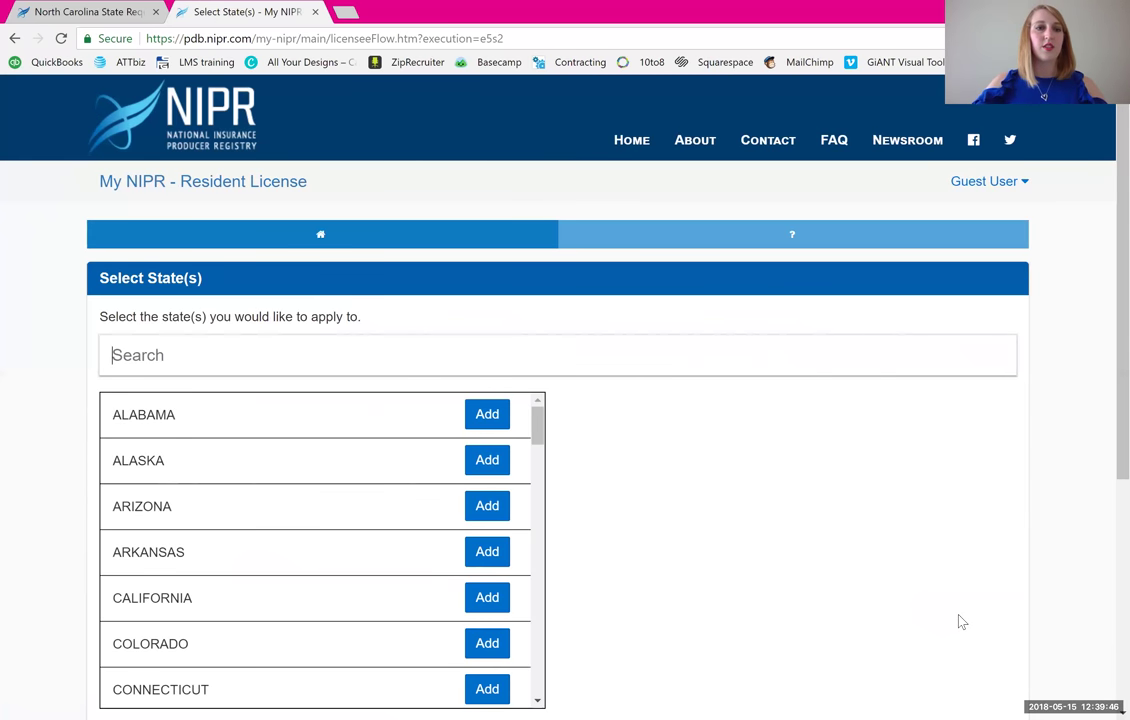
- Search 'nc' and add North Carolina as the resident license state
{"action": "type", "text": "nc"}
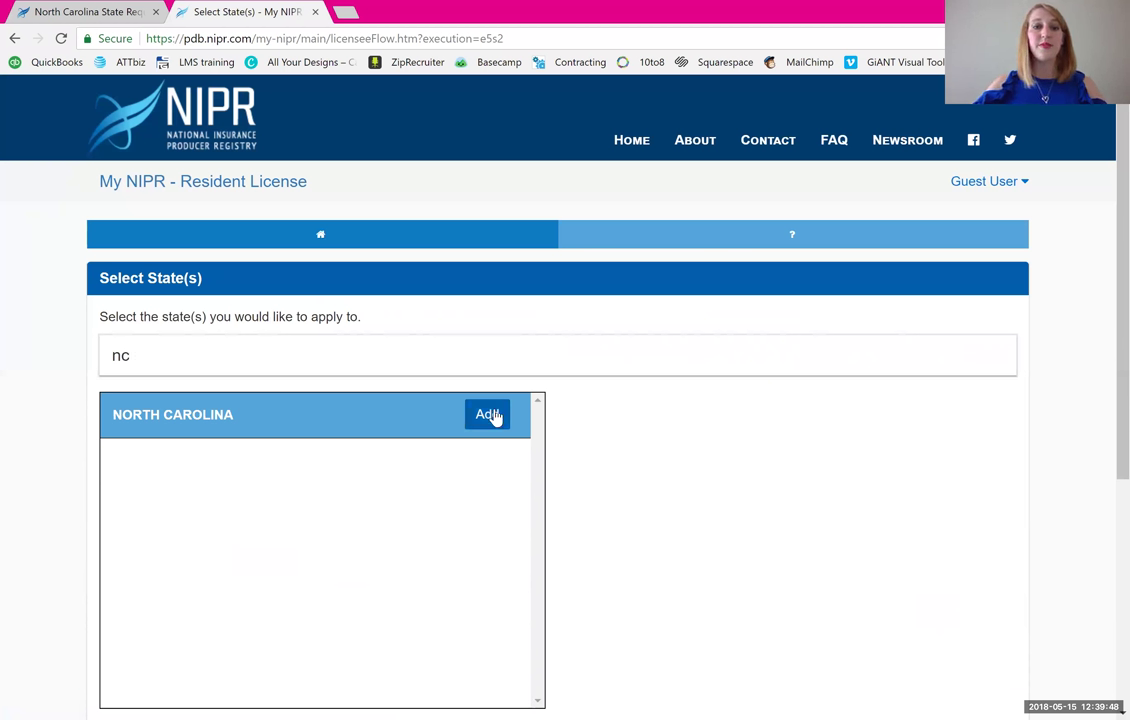
{"action": "left_click", "coordinate": [489, 415]}
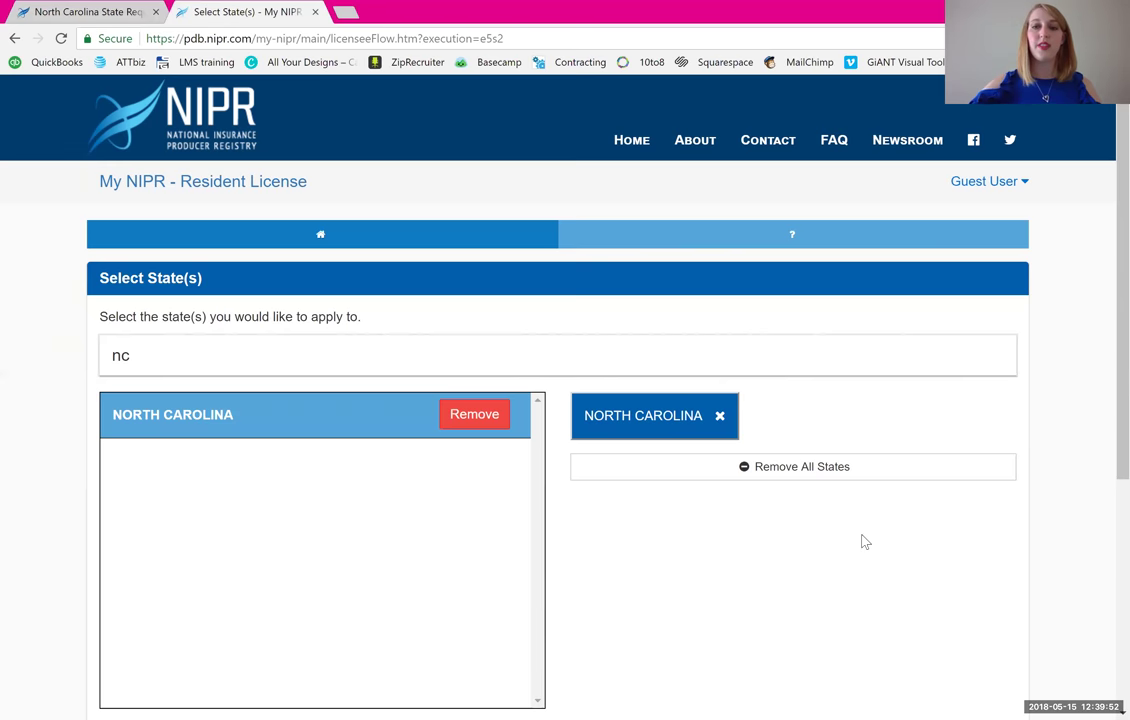
{"action": "scroll", "coordinate": [862, 540], "scroll_direction": "down", "scroll_amount": 3}
{"action": "key", "text": "Return"}
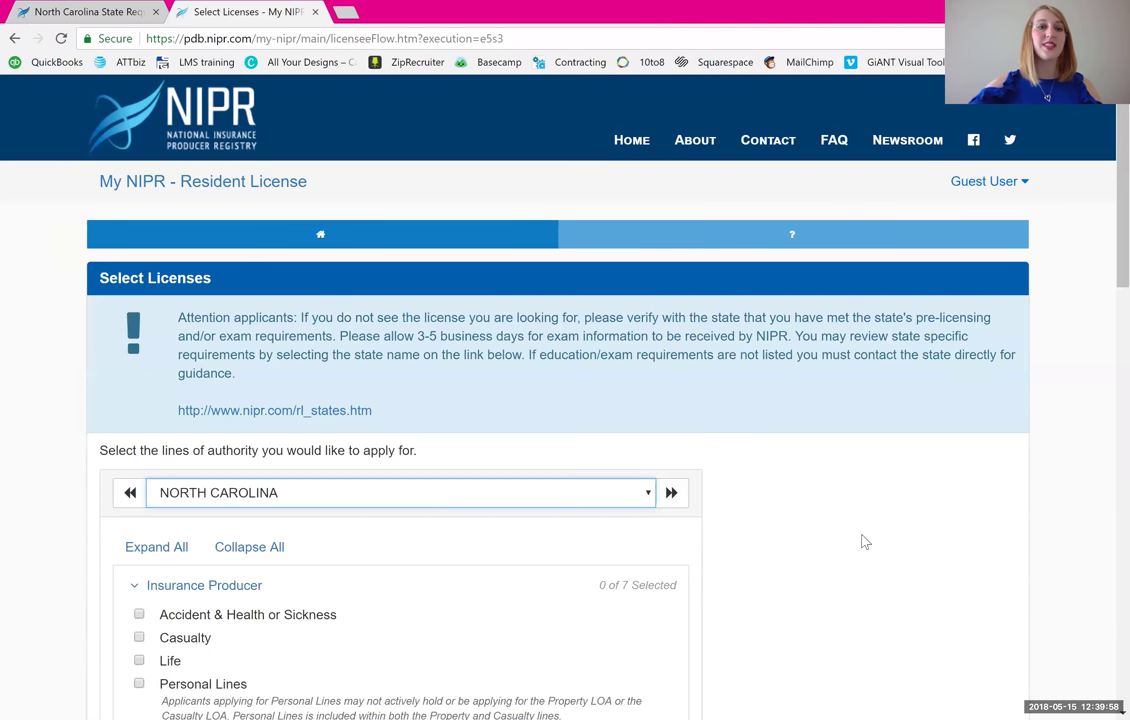
- Select the Life and Accident & Health or Sickness lines under Insurance Producer
{"action": "scroll", "coordinate": [862, 540], "scroll_direction": "down", "scroll_amount": 2}
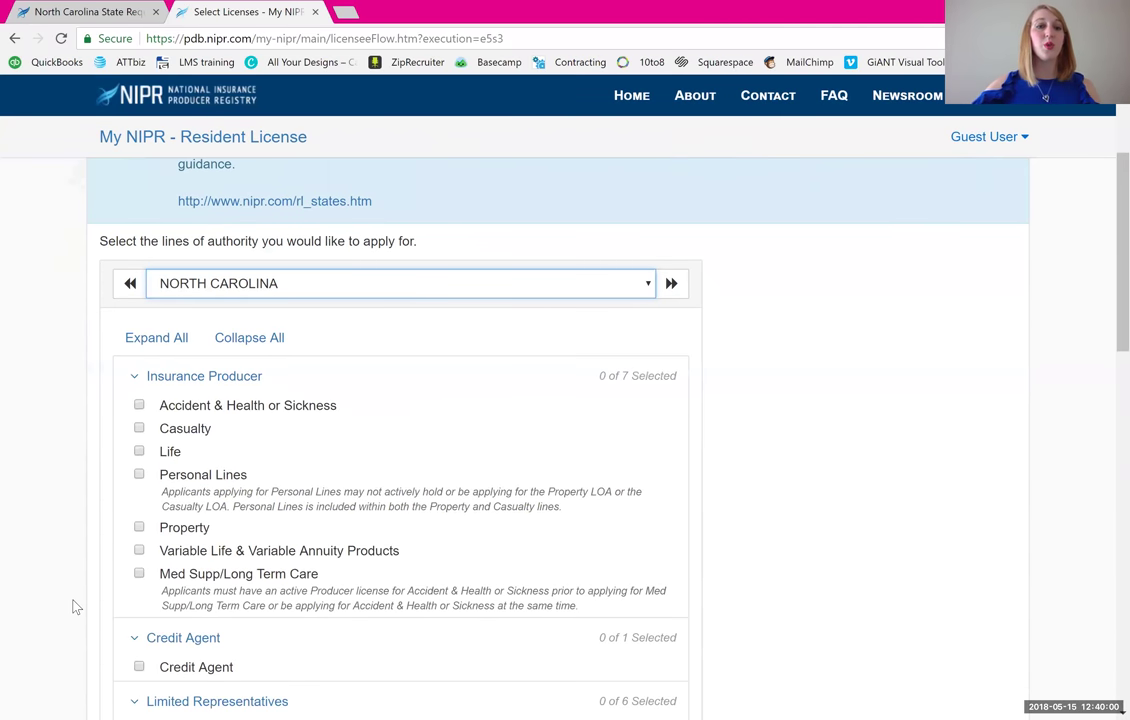
{"action": "left_click", "coordinate": [139, 452]}
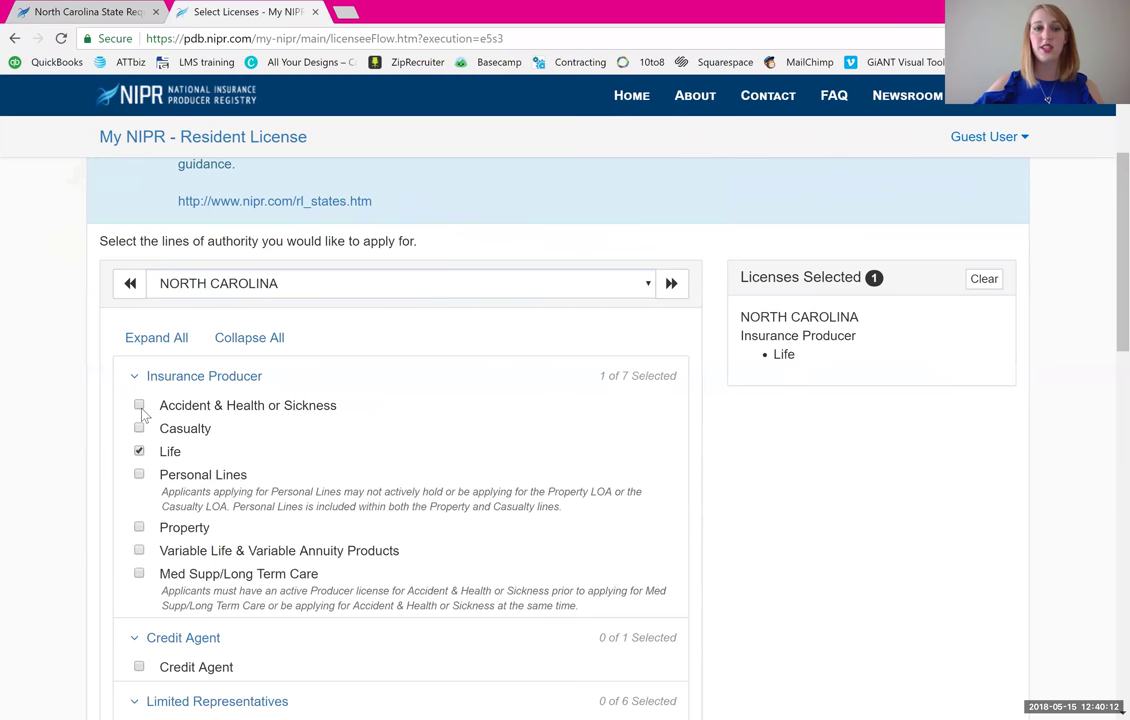
{"action": "left_click", "coordinate": [140, 406]}
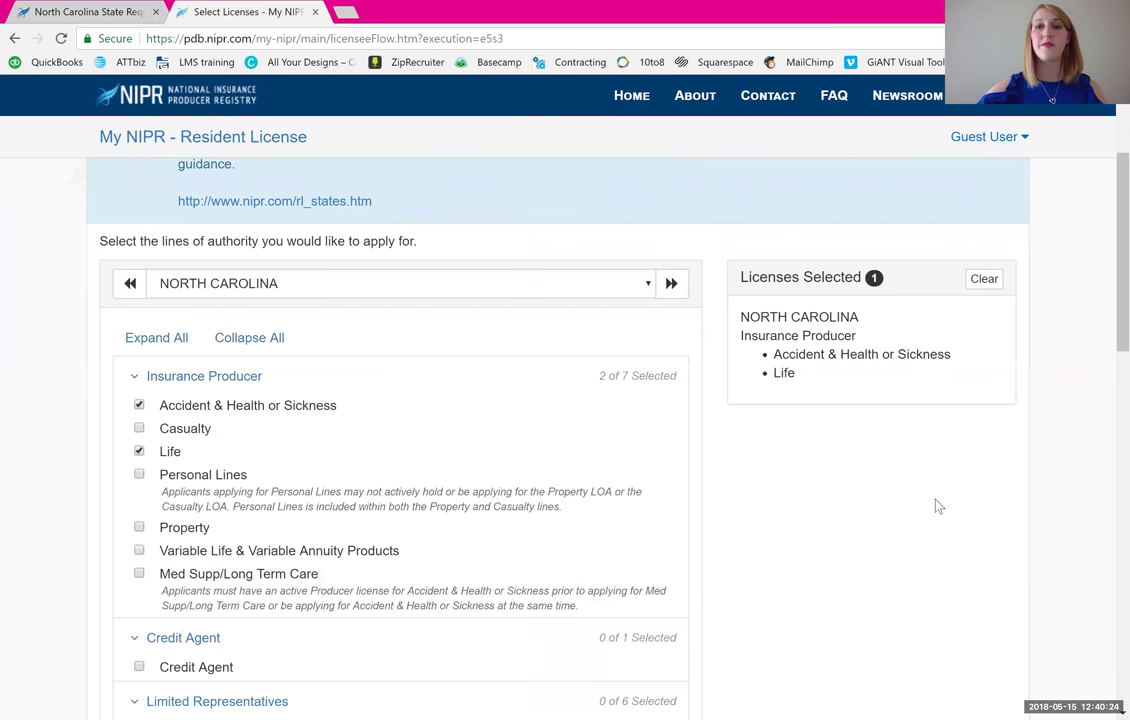
{"action": "scroll", "coordinate": [938, 506], "scroll_direction": "down", "scroll_amount": 3}
{"action": "scroll", "coordinate": [938, 506], "scroll_direction": "down", "scroll_amount": 1}
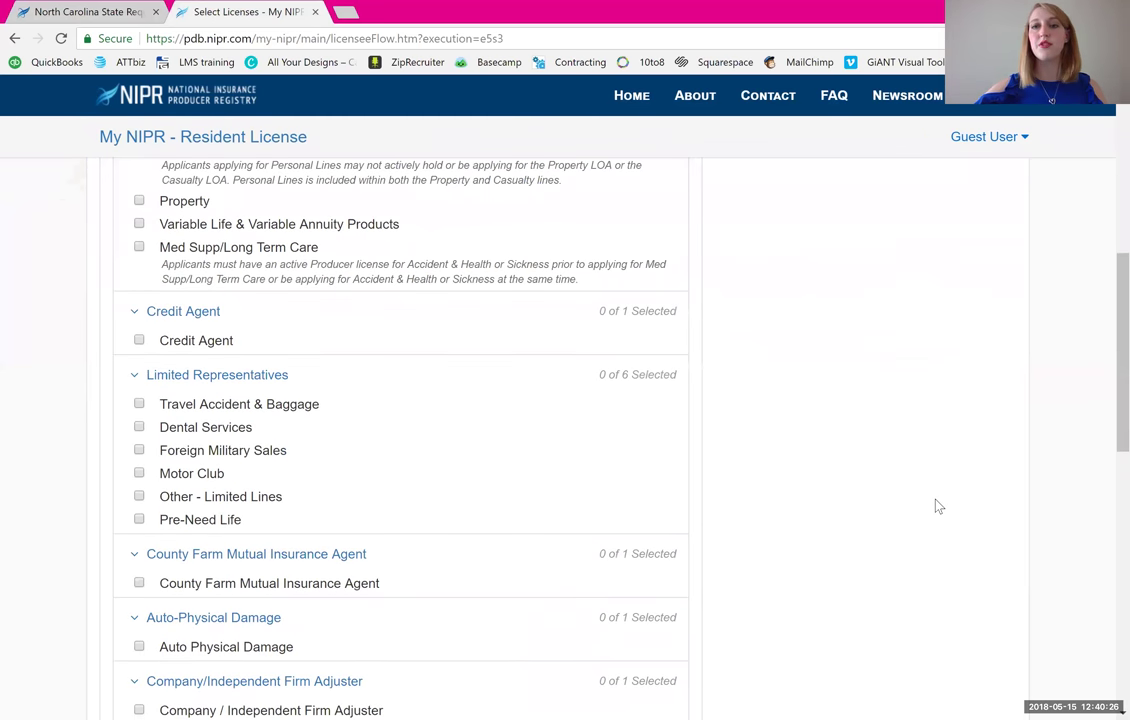
{"action": "scroll", "coordinate": [938, 506], "scroll_direction": "down", "scroll_amount": 8}
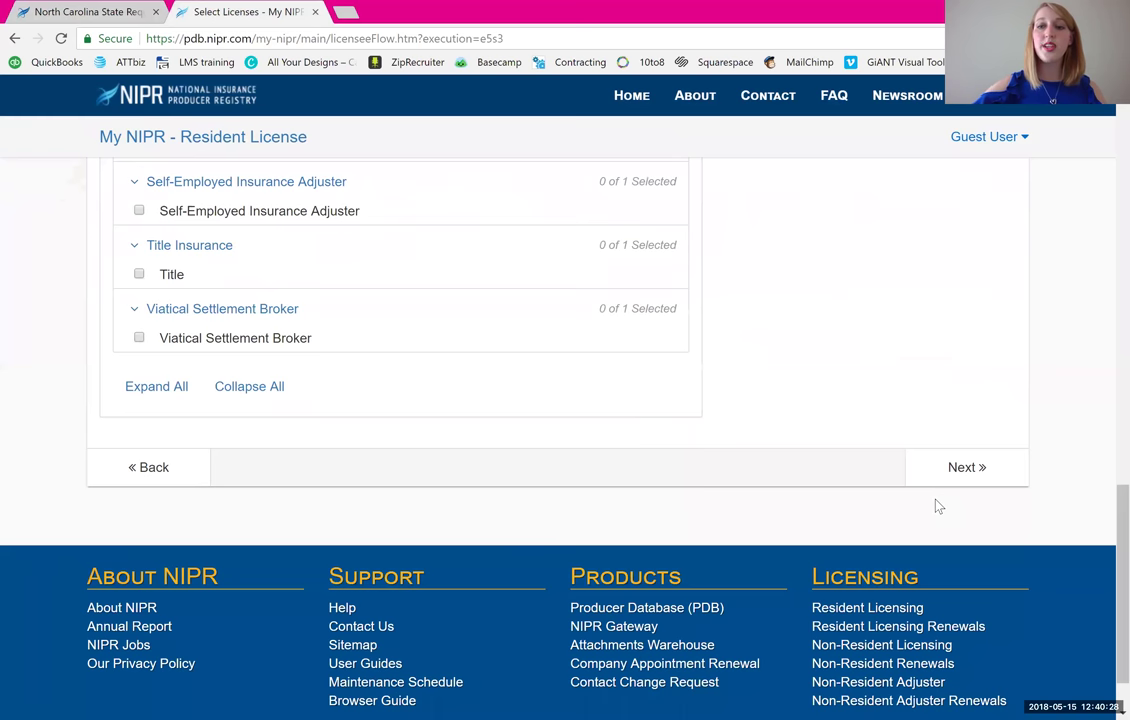
- Continue past license selection and accept the $187.00 fee estimate
{"action": "left_click", "coordinate": [955, 468]}
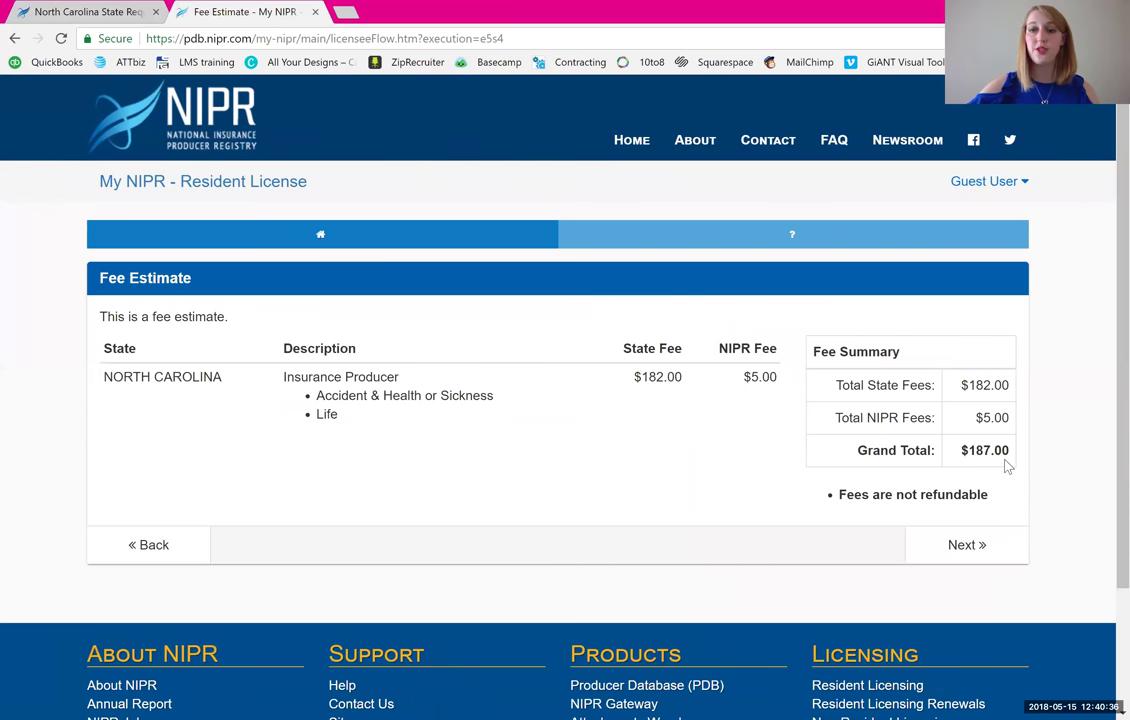
{"action": "left_click", "coordinate": [982, 560]}
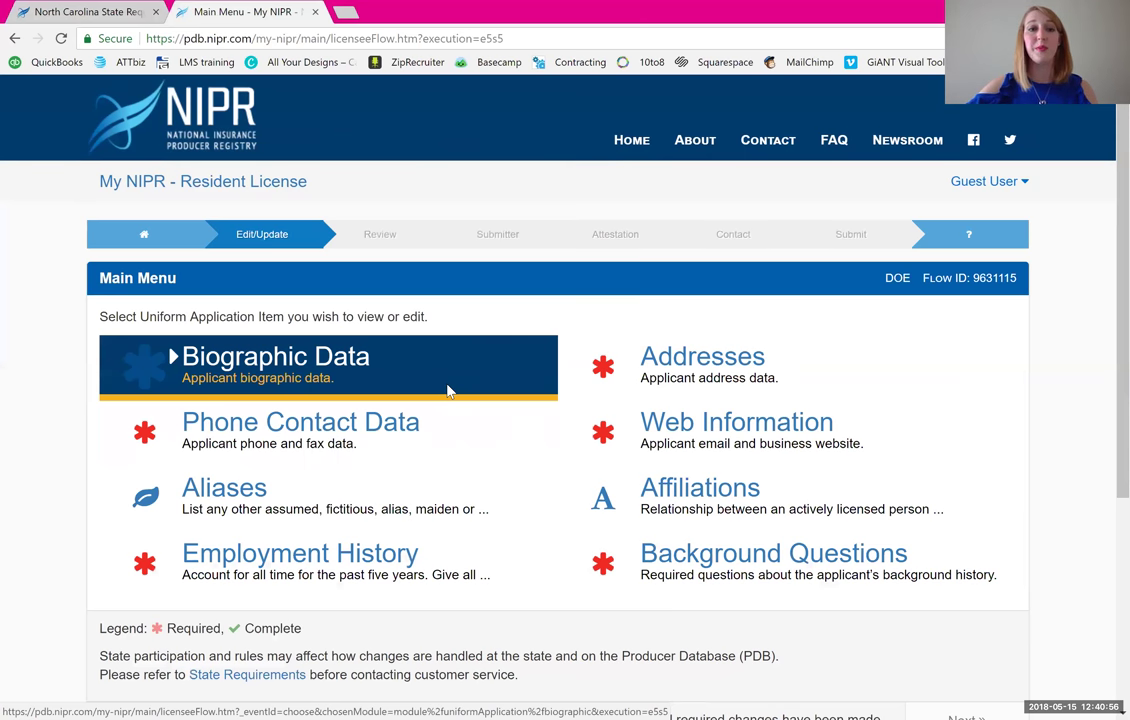
- Enter the applicant's first name, set gender to Male and answer Yes to US citizenship
{"action": "left_click", "coordinate": [447, 391]}
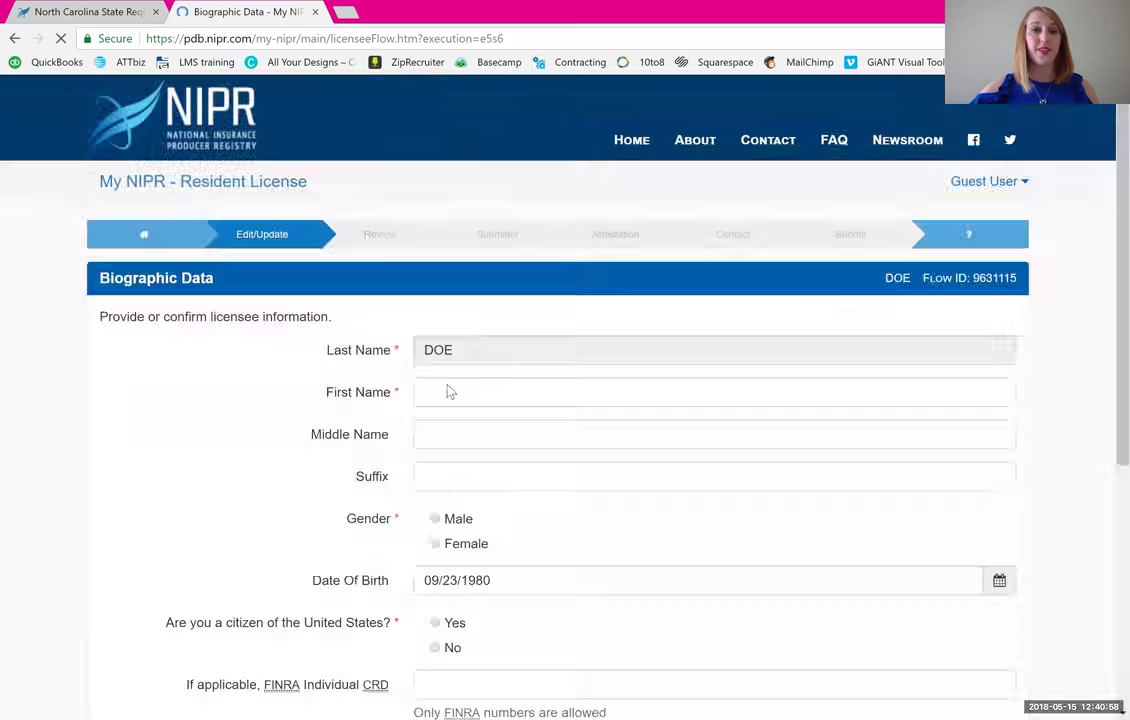
{"action": "left_click", "coordinate": [447, 389]}
{"action": "type", "text": "John"}
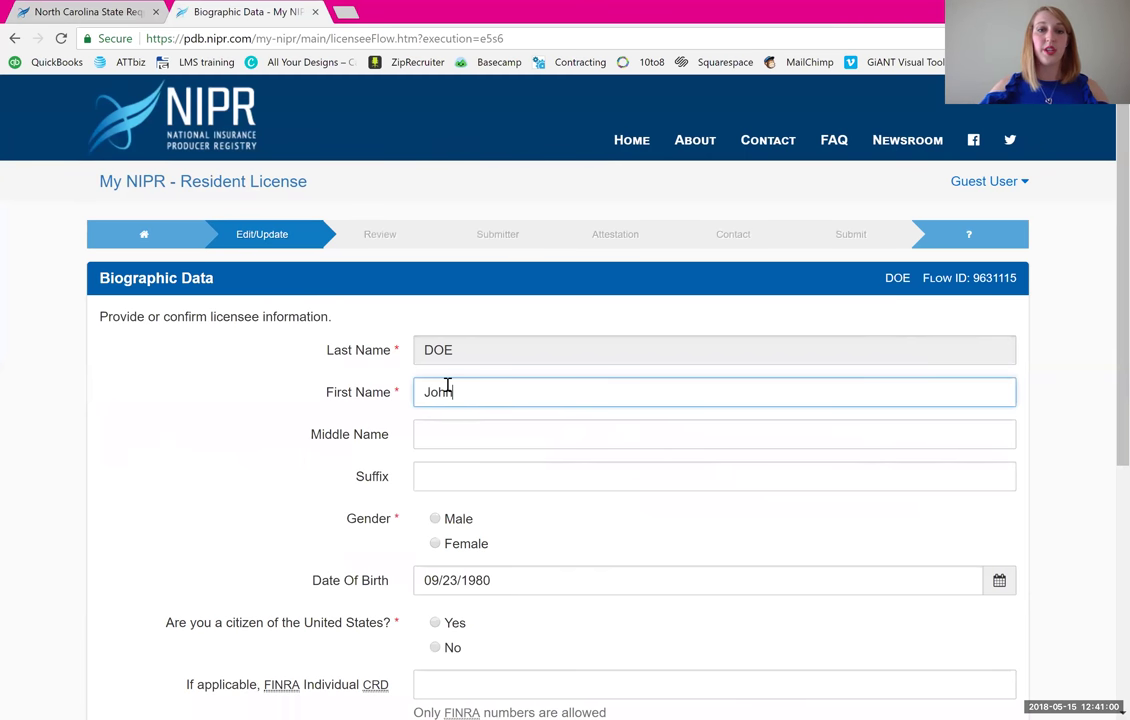
{"action": "left_click", "coordinate": [435, 519]}
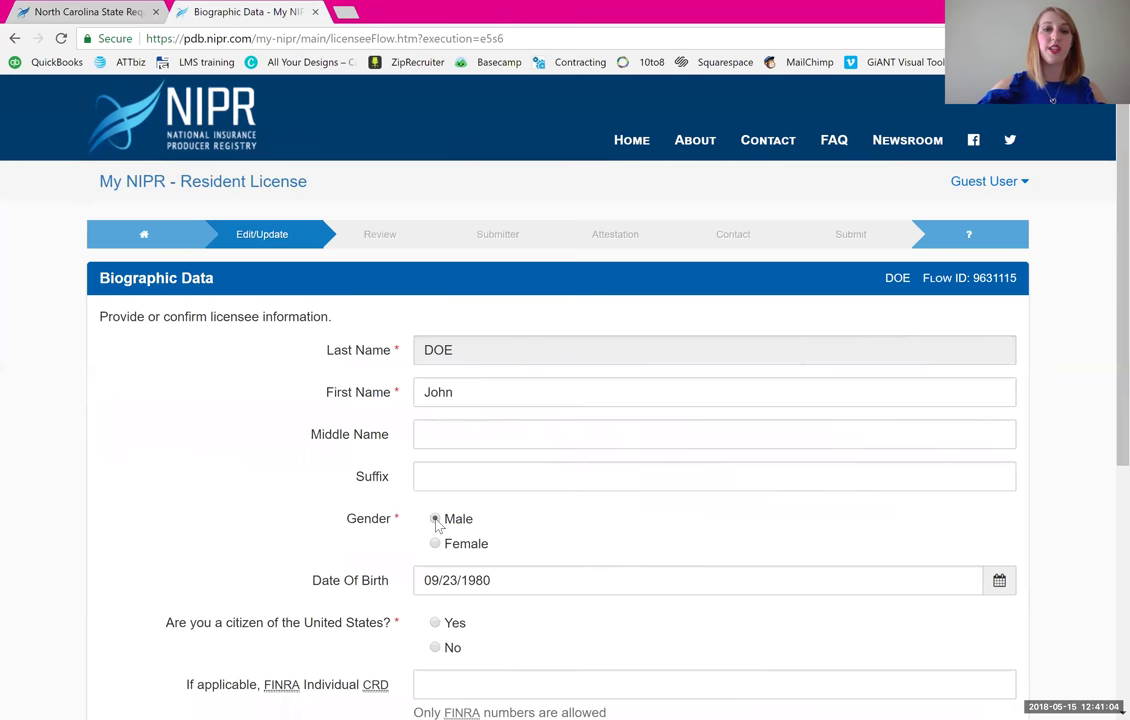
{"action": "scroll", "coordinate": [437, 527], "scroll_direction": "down", "scroll_amount": 2}
{"action": "left_click", "coordinate": [435, 459]}
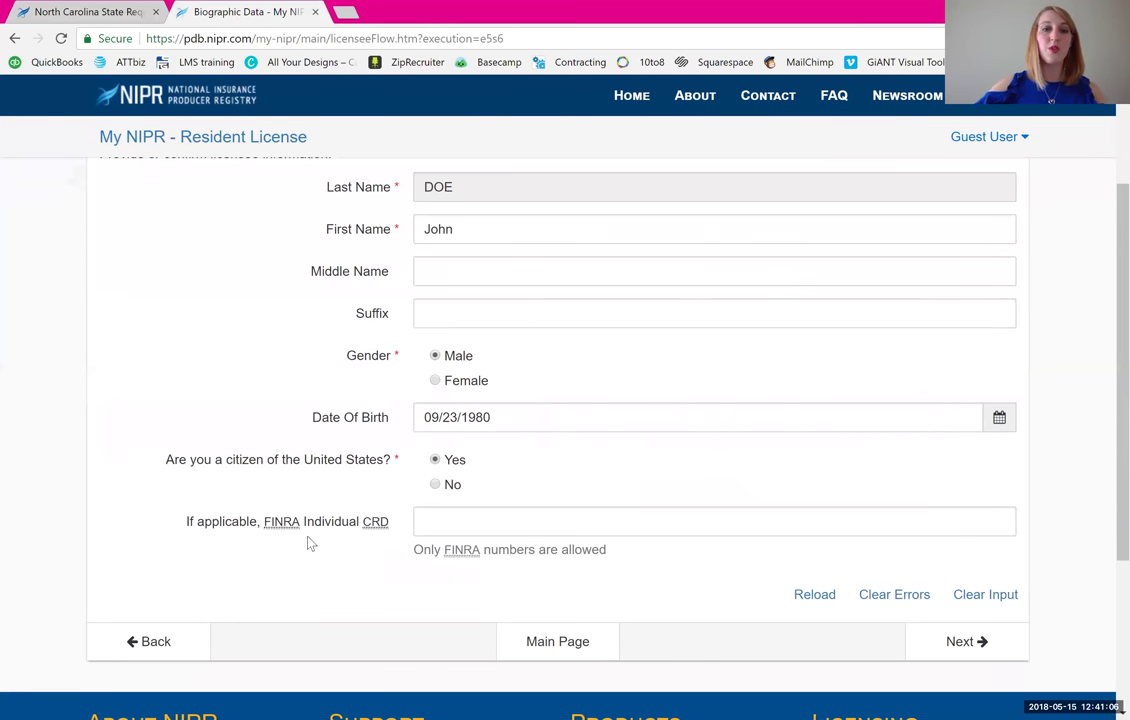
{"action": "left_click", "coordinate": [397, 531]}
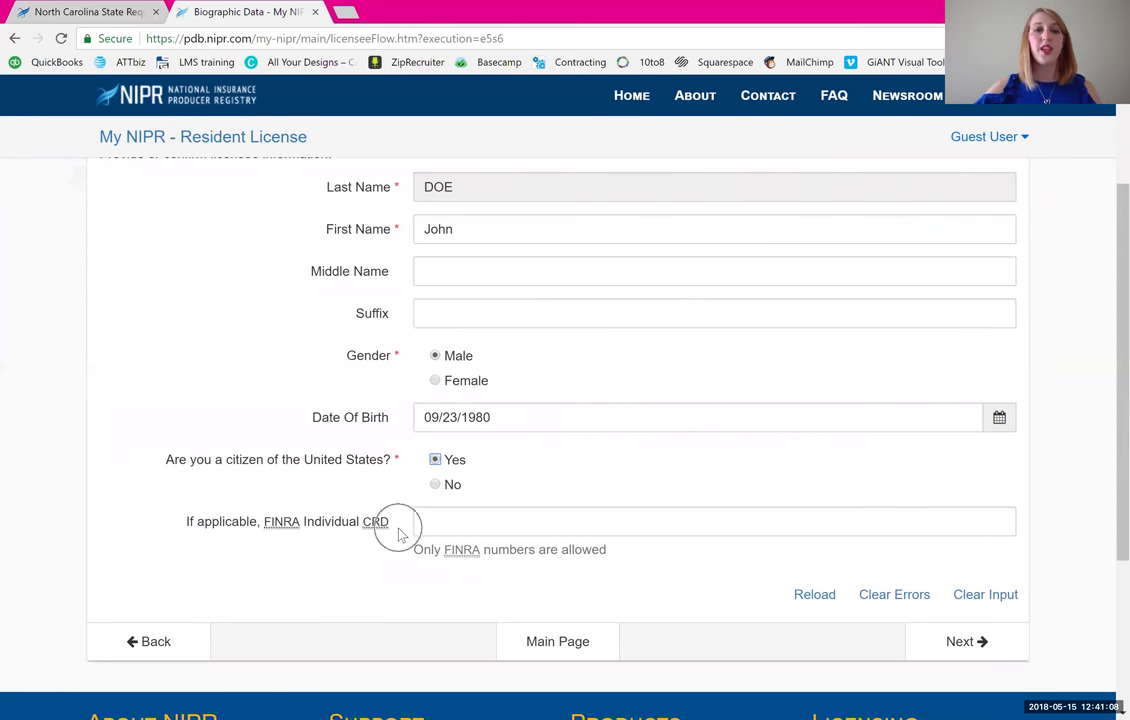
{"action": "left_click", "coordinate": [288, 535]}
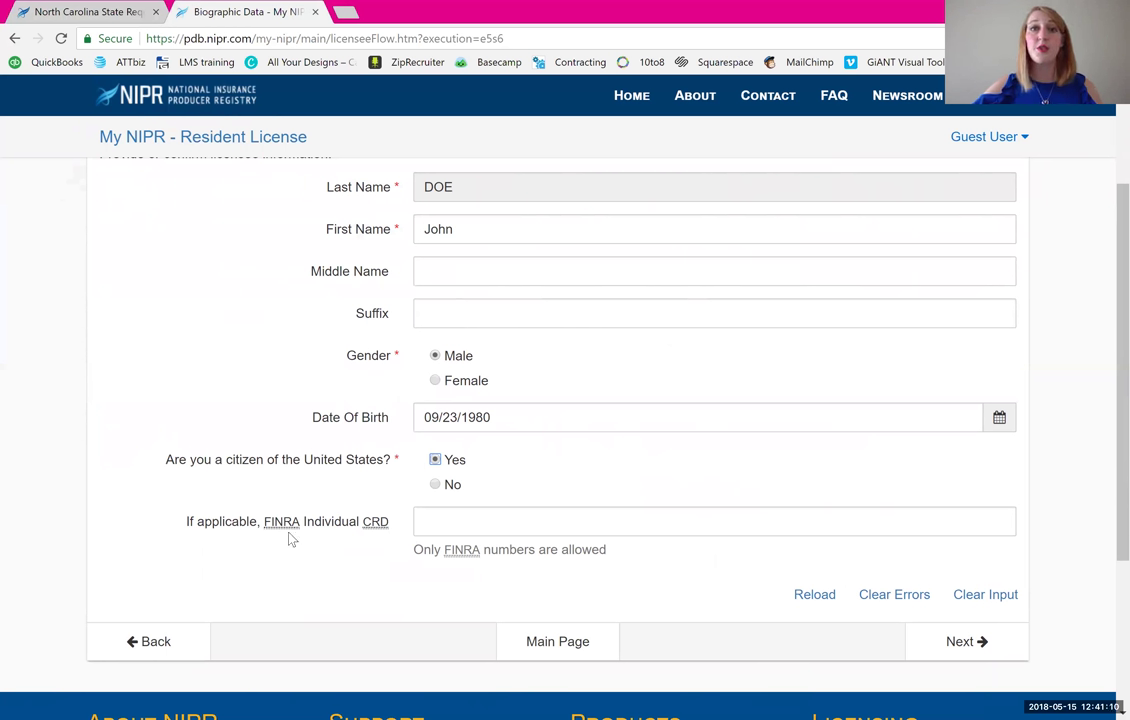
{"action": "left_click", "coordinate": [436, 525]}
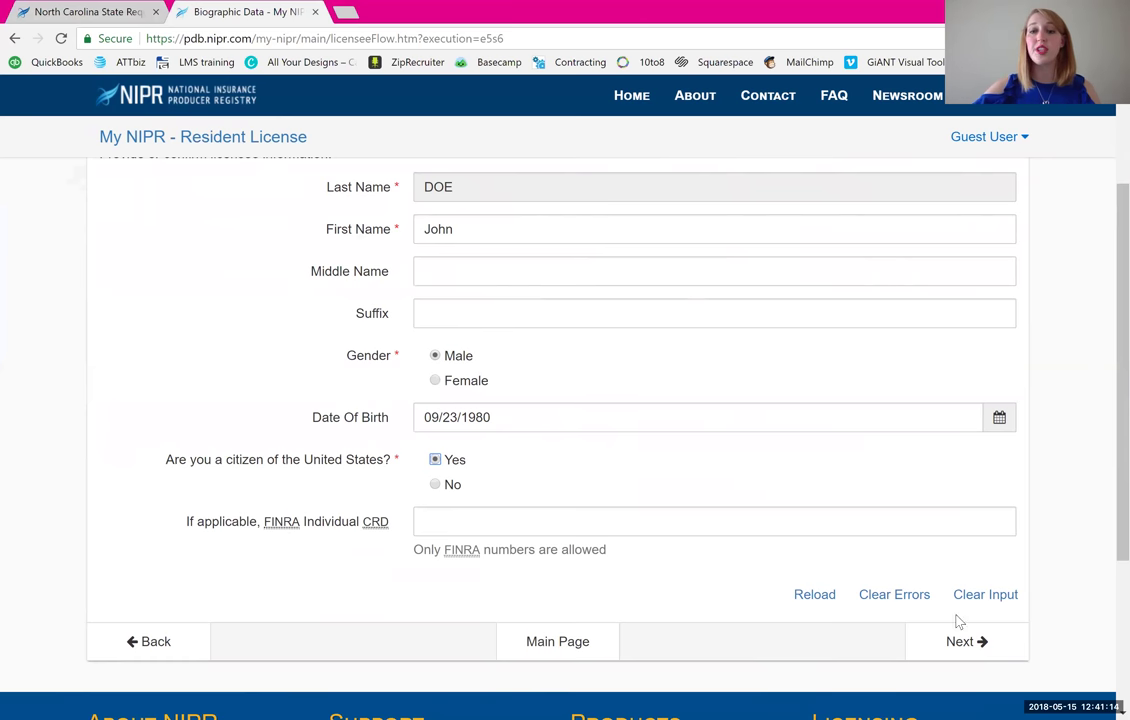
- Enter the resident street address, city, state North Carolina and zip code
{"action": "left_click", "coordinate": [967, 650]}
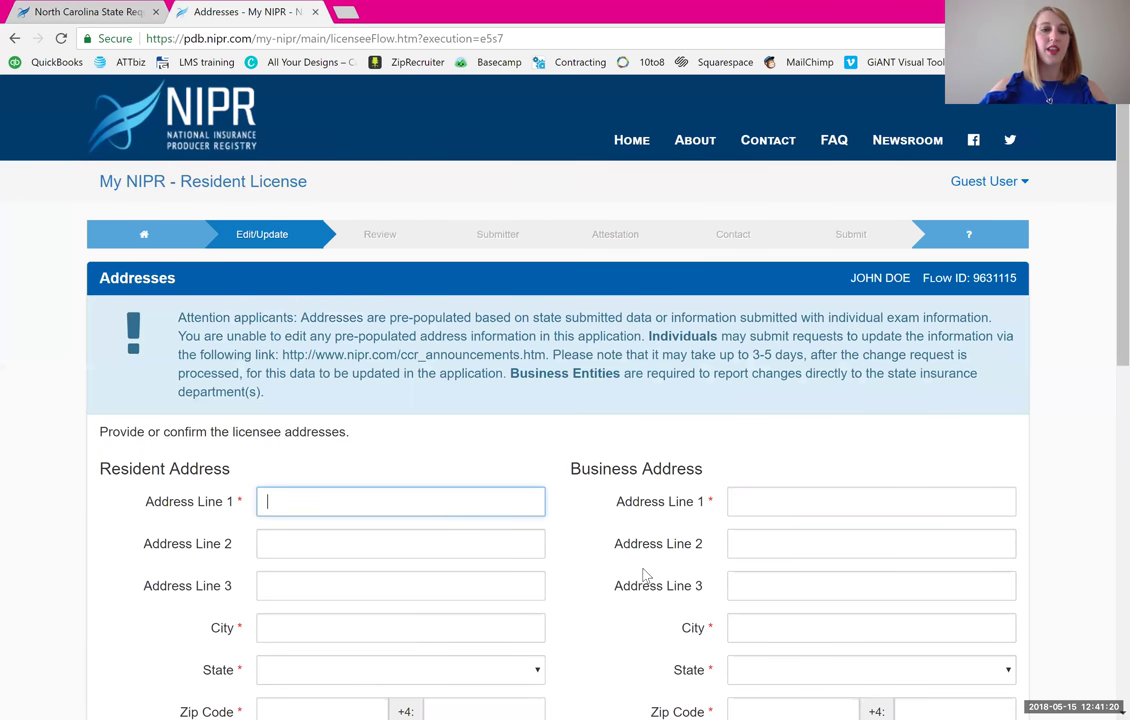
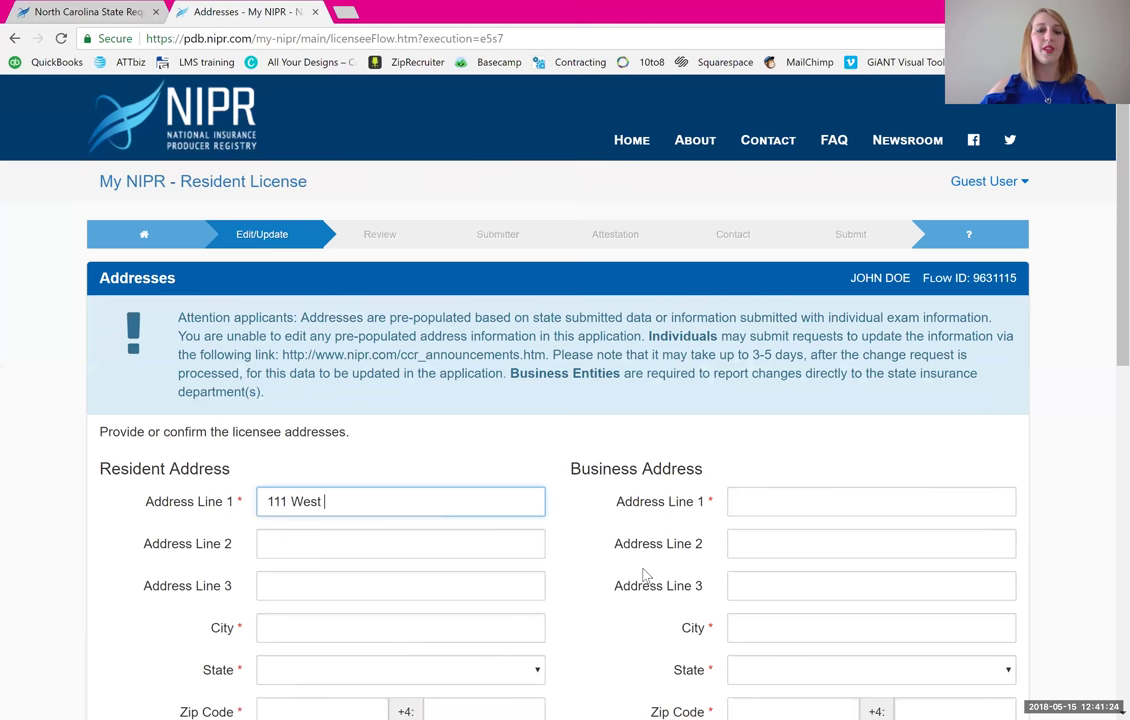
{"action": "key", "text": "Tab"}
{"action": "key", "text": "Tab"}
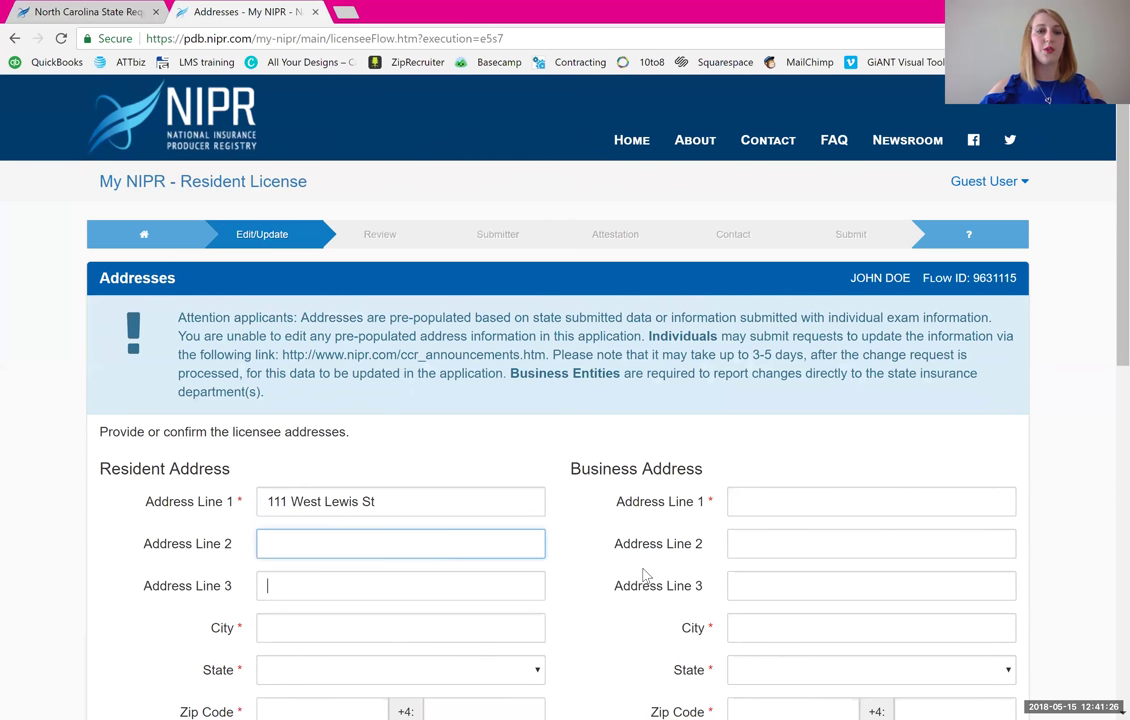
{"action": "key", "text": "Tab"}
{"action": "type", "text": "Green"}
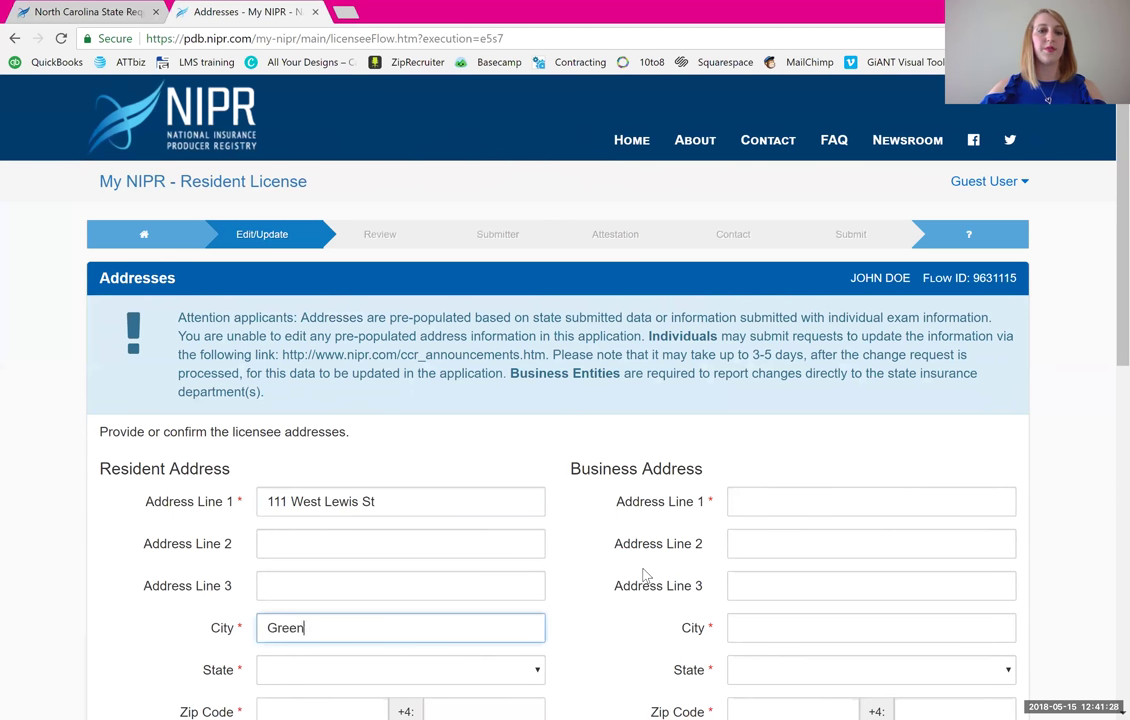
{"action": "type", "text": "sboro"}
{"action": "key", "text": "Tab"}
{"action": "key", "text": "n"}
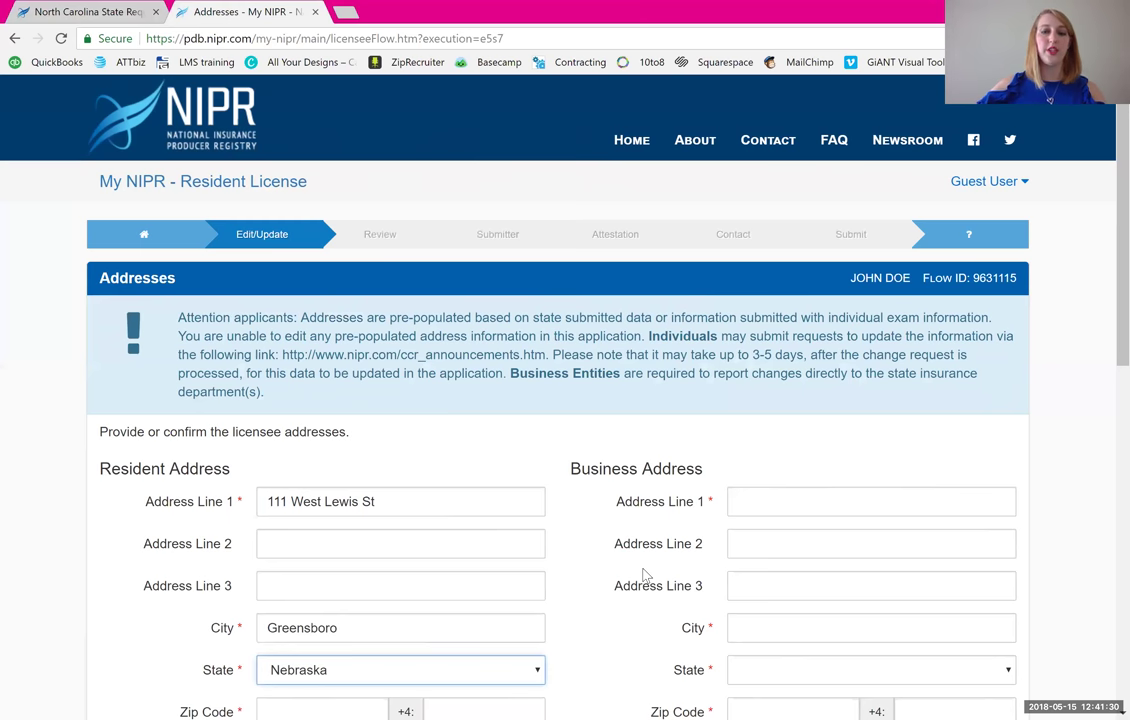
{"action": "key", "text": "Down"}
{"action": "key", "text": "Down"}
{"action": "key", "text": "Down"}
{"action": "key", "text": "Down"}
{"action": "key", "text": "Down"}
{"action": "key", "text": "Down"}
{"action": "key", "text": "Tab"}
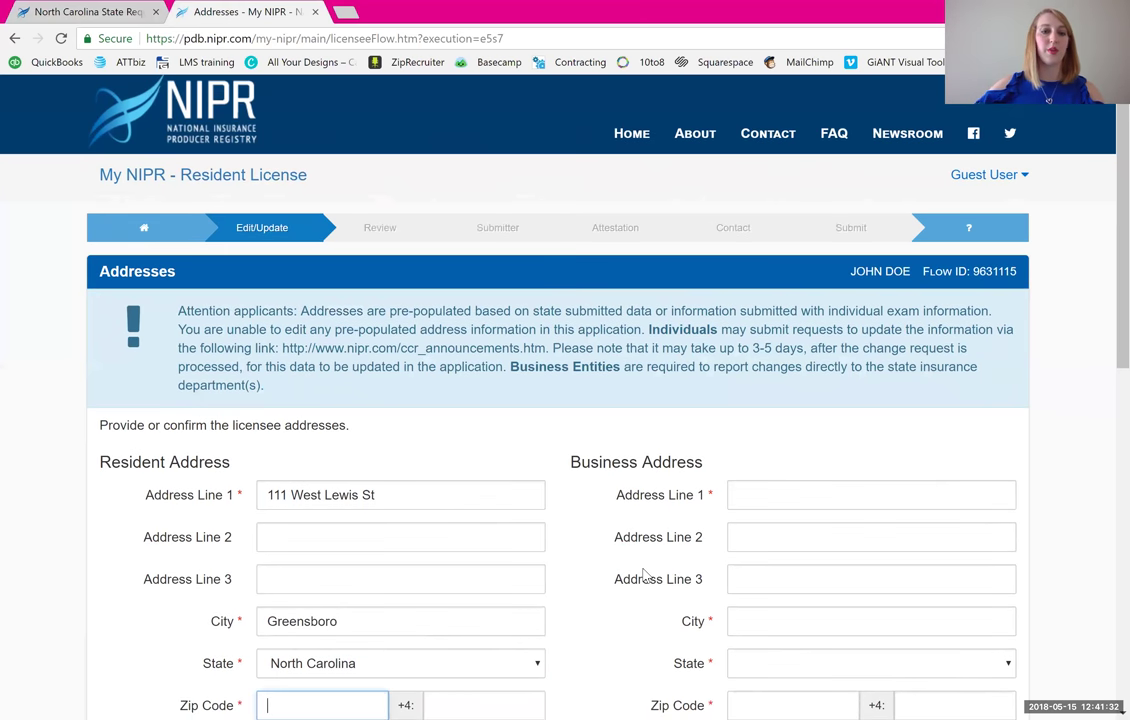
{"action": "type", "text": "2740"}
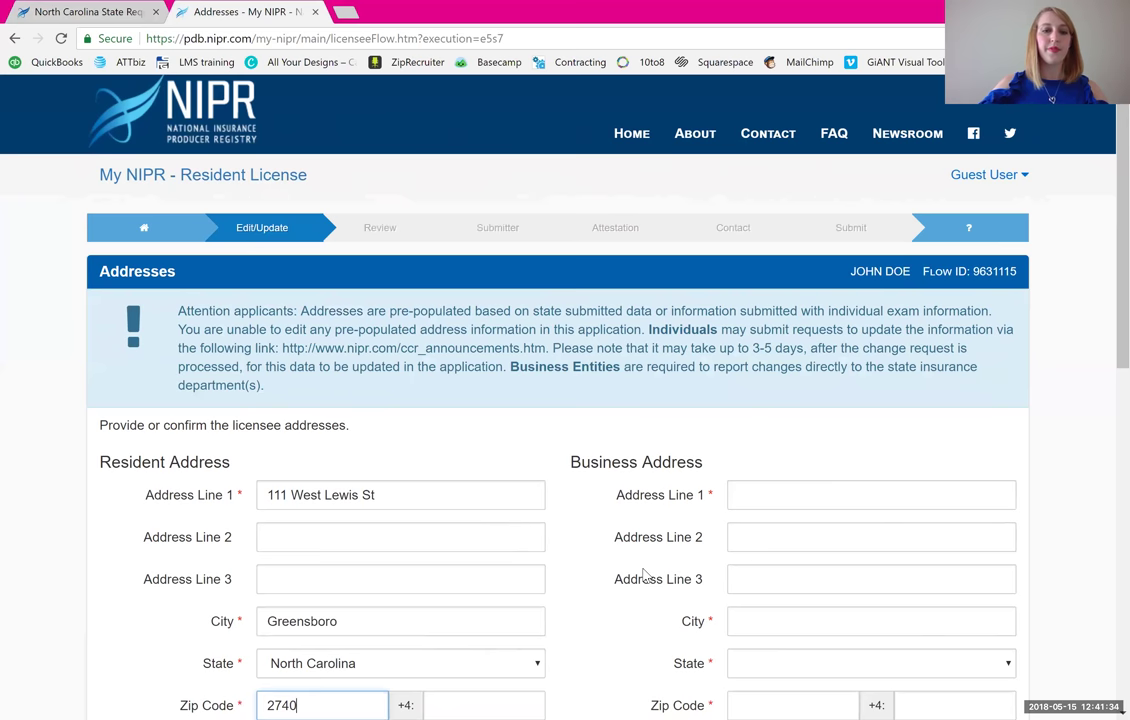
{"action": "type", "text": "6"}
{"action": "key", "text": "Tab"}
{"action": "key", "text": "Tab"}
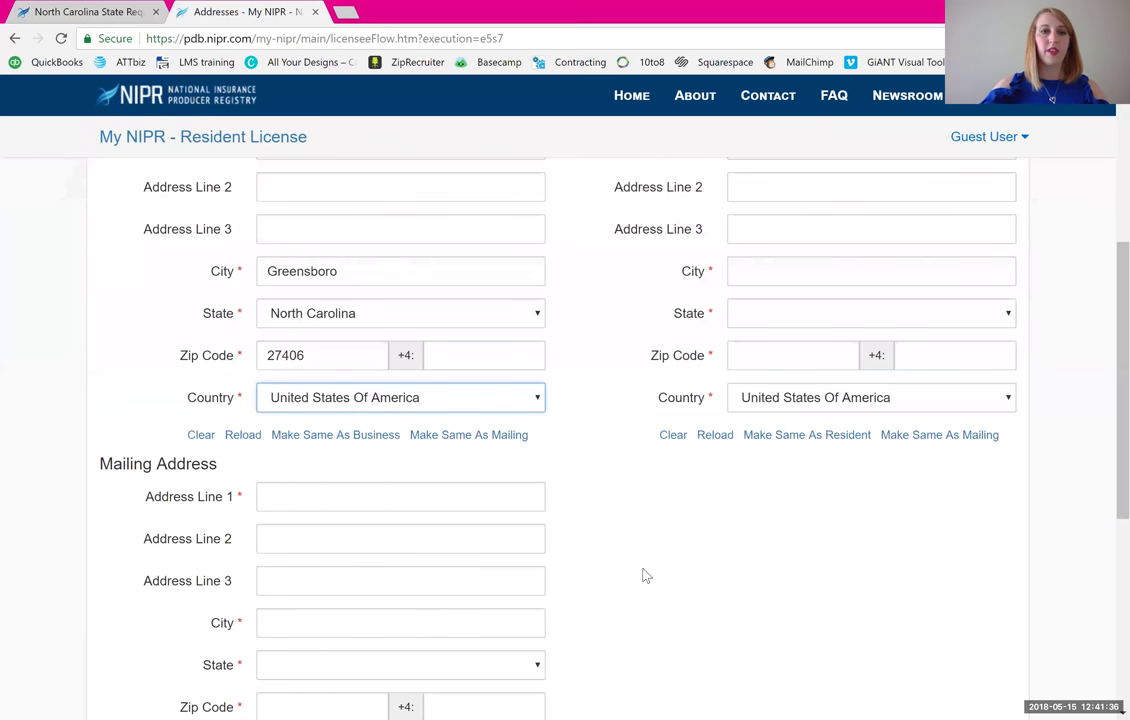
{"action": "scroll", "coordinate": [645, 575], "scroll_direction": "up", "scroll_amount": 3}
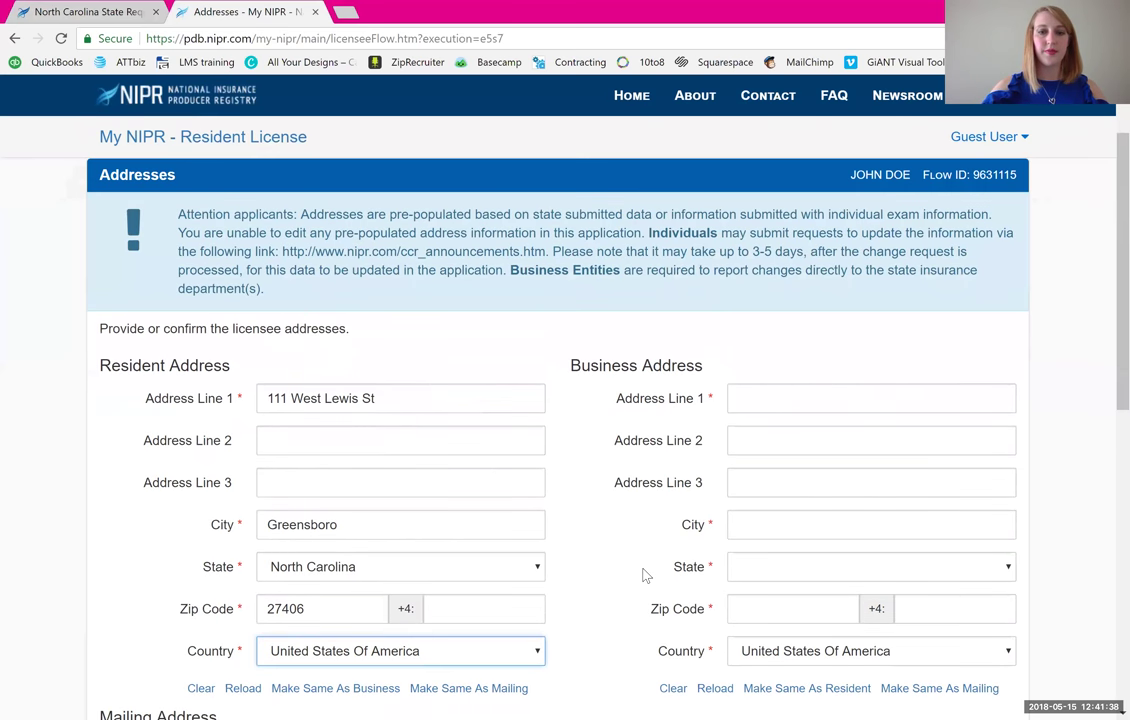
{"action": "scroll", "coordinate": [645, 575], "scroll_direction": "down", "scroll_amount": 1}
{"action": "scroll", "coordinate": [645, 575], "scroll_direction": "down", "scroll_amount": 1}
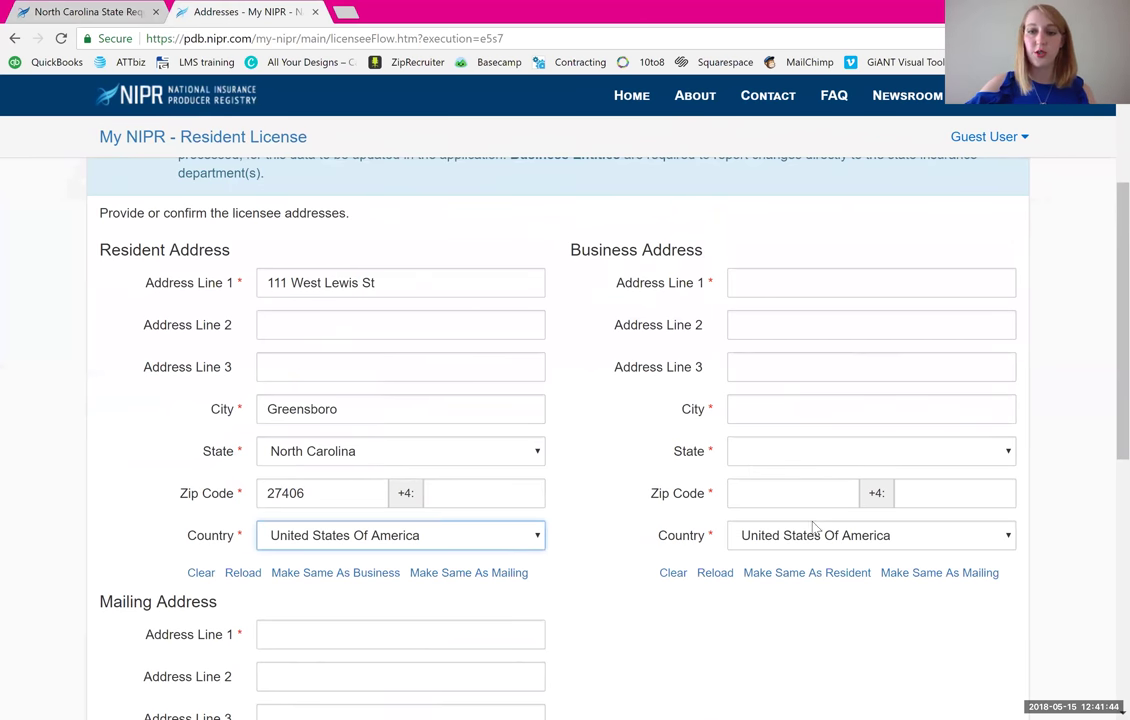
- Make the business and mailing addresses the same as the resident address and submit
{"action": "left_click", "coordinate": [835, 580]}
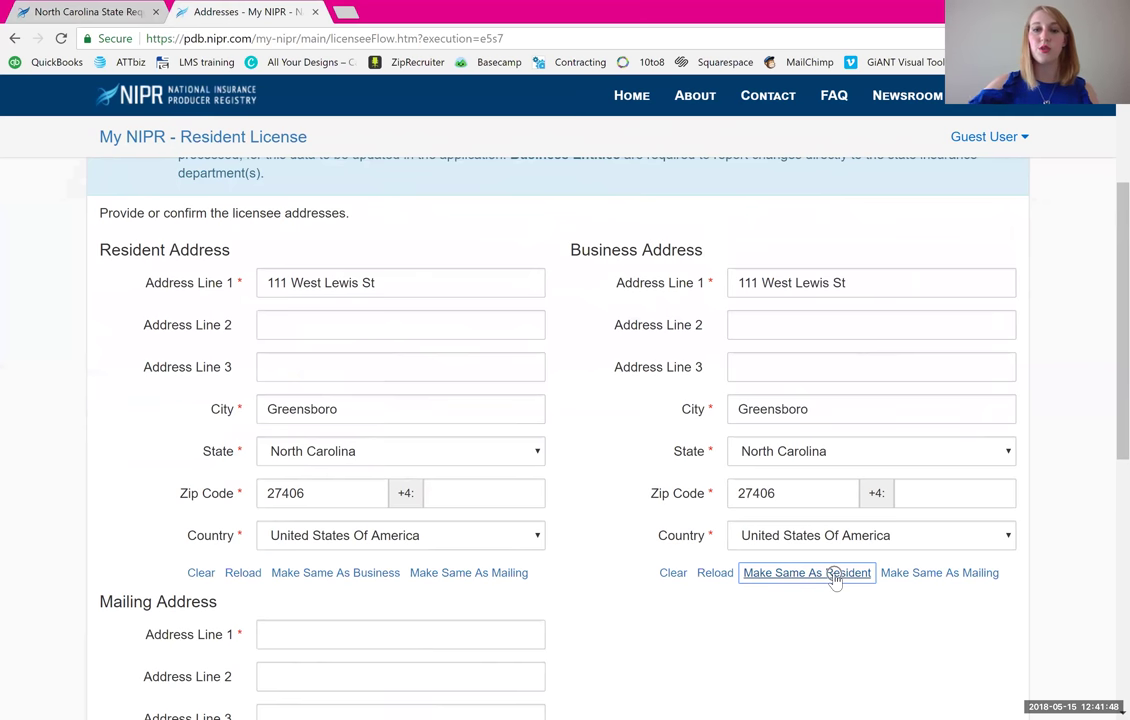
{"action": "scroll", "coordinate": [835, 580], "scroll_direction": "down", "scroll_amount": 4}
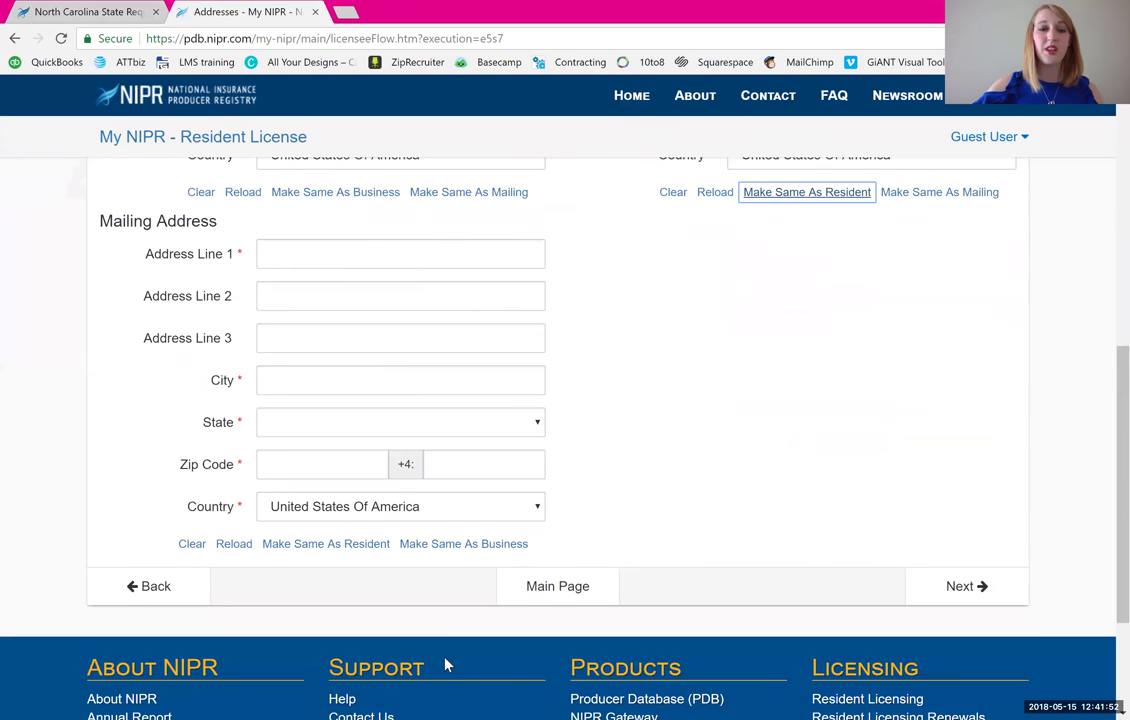
{"action": "left_click", "coordinate": [337, 545]}
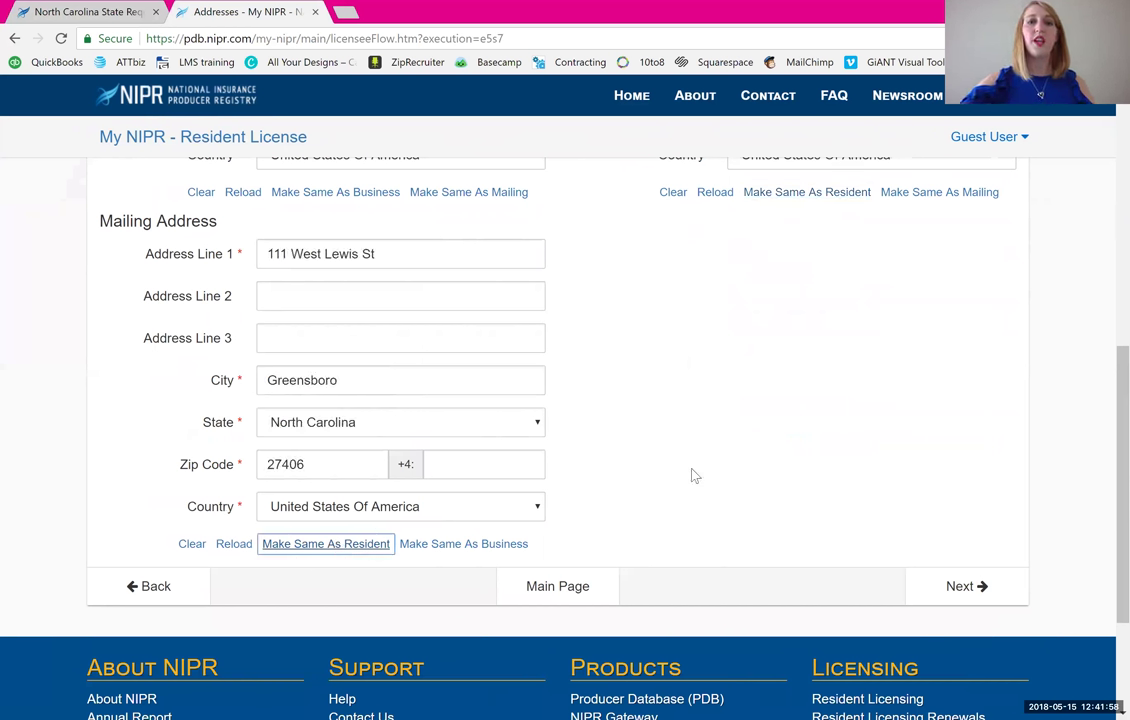
{"action": "scroll", "coordinate": [695, 476], "scroll_direction": "up", "scroll_amount": 3}
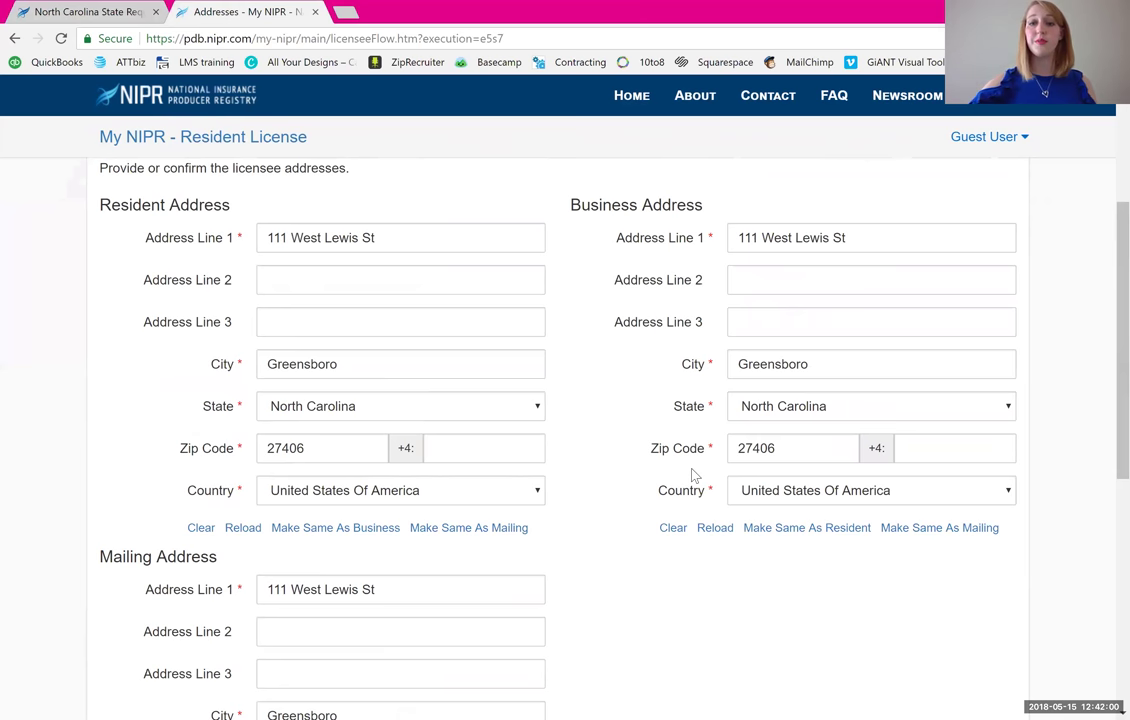
{"action": "scroll", "coordinate": [694, 473], "scroll_direction": "down", "scroll_amount": 3}
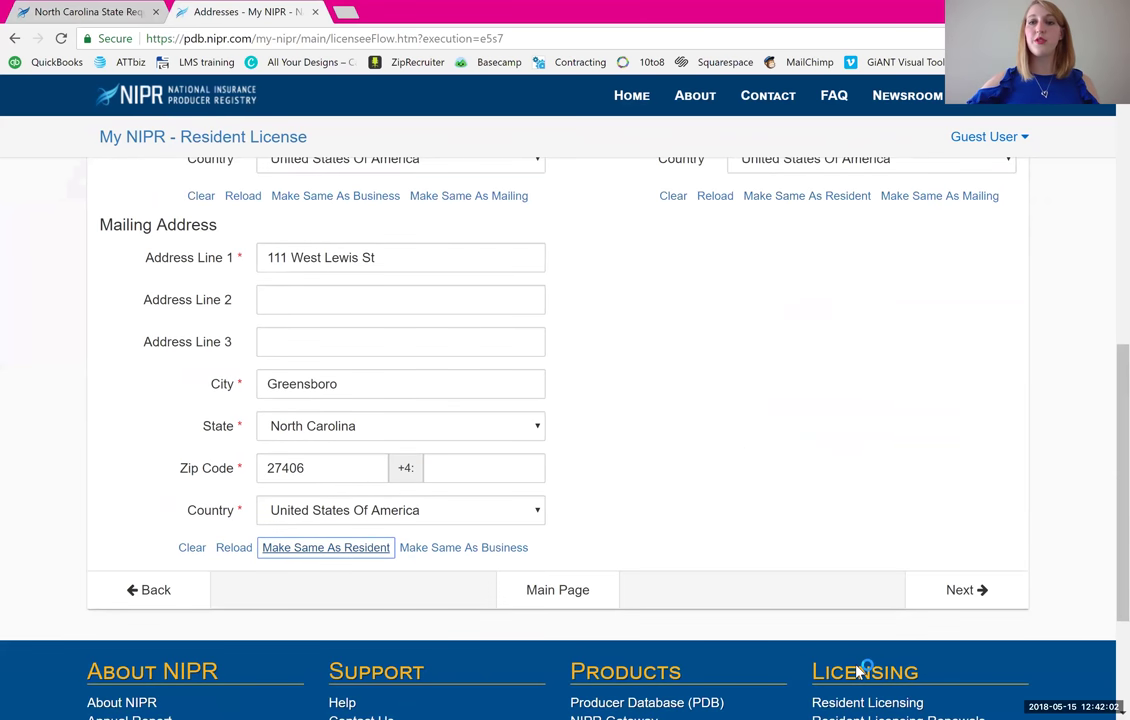
{"action": "left_click", "coordinate": [958, 590]}
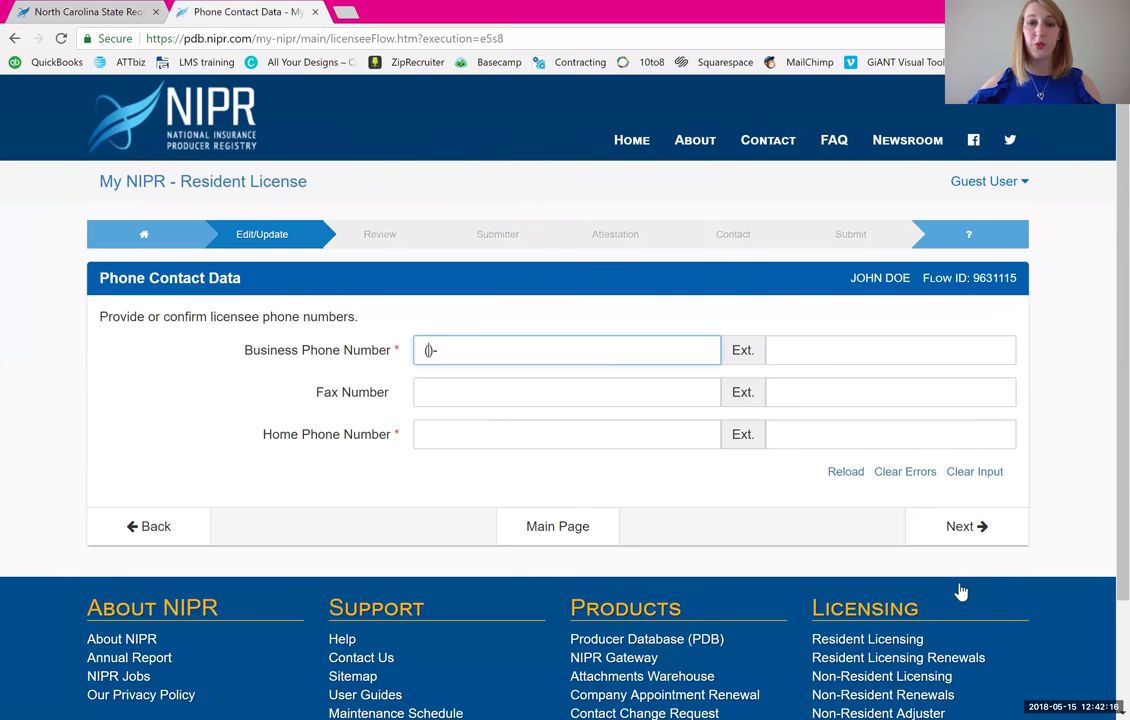
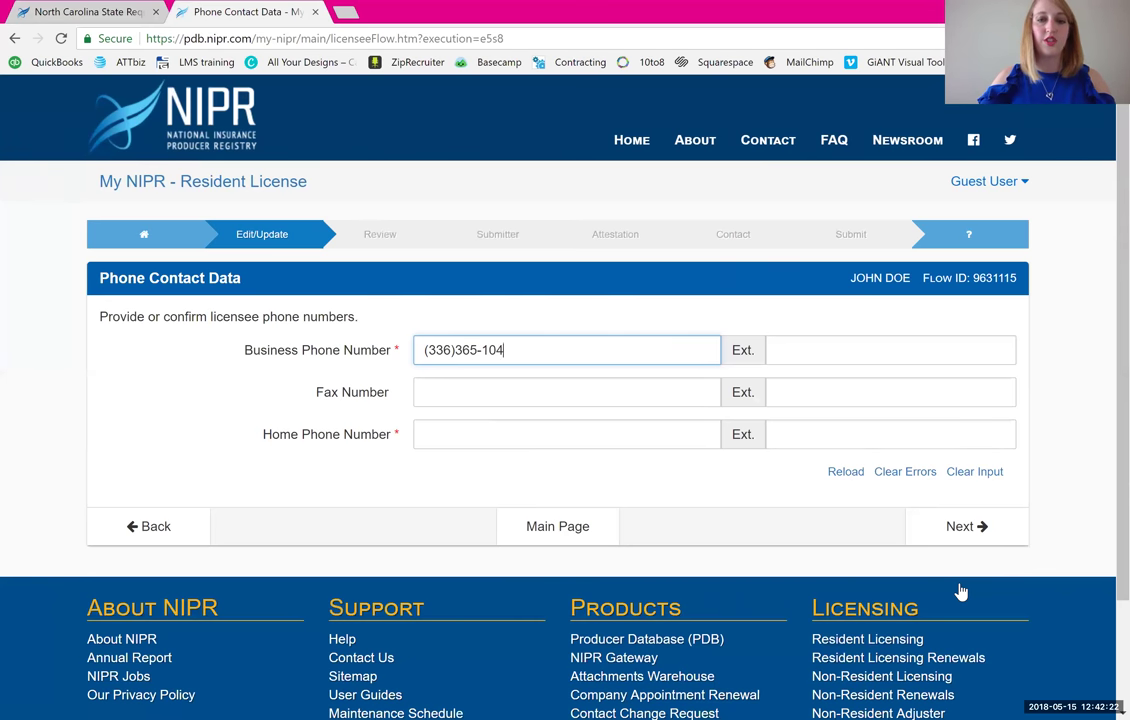
- Enter the licensee's phone number as both the business and home phone
{"action": "key", "text": "Tab"}
{"action": "key", "text": "Tab"}
{"action": "key", "text": "Tab"}
{"action": "key", "text": "Tab"}
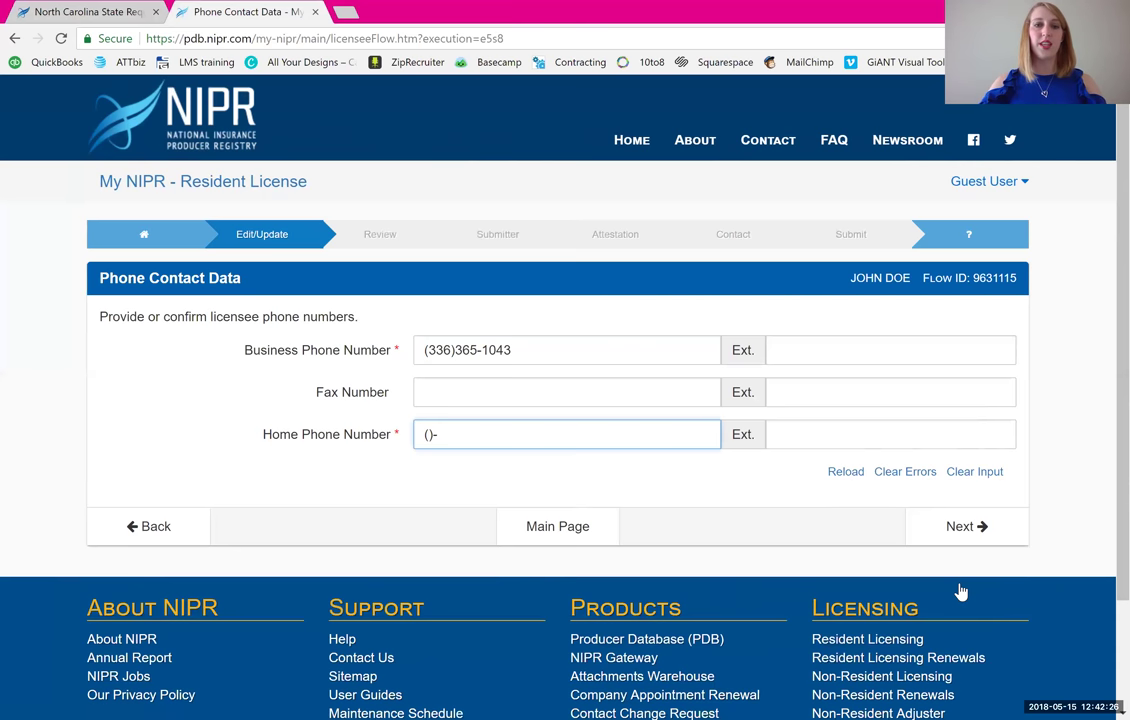
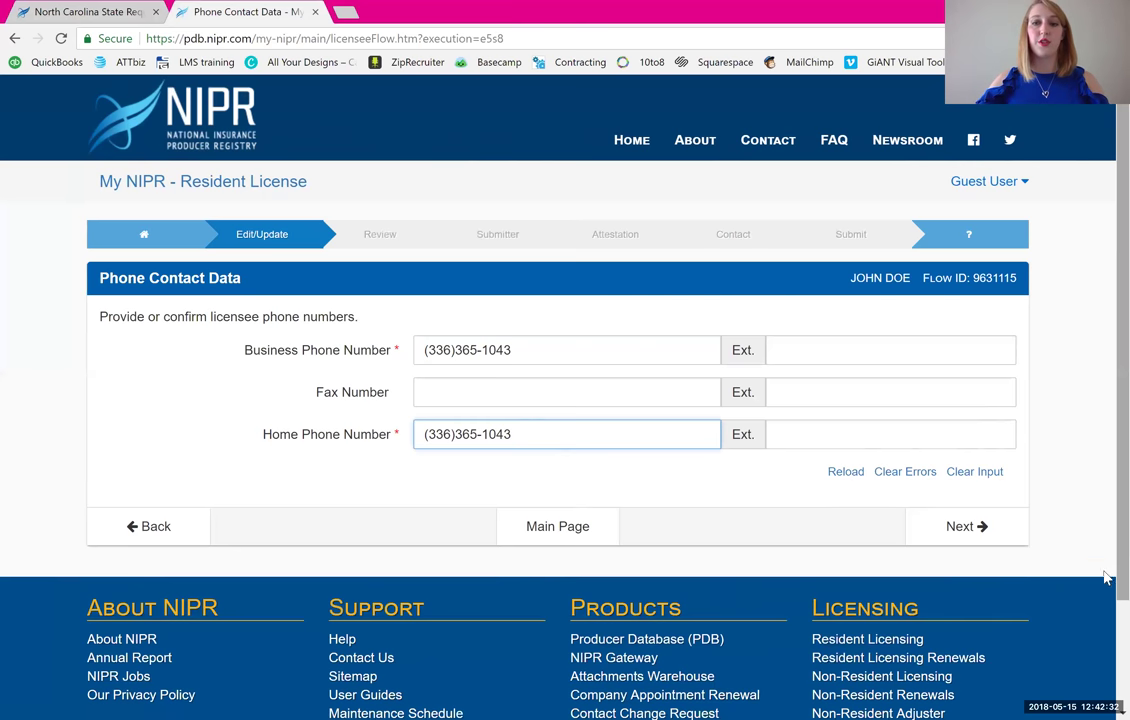
- On the Web Information page, enter the licensee's e-mail as both personal and business e-mail
{"action": "left_click", "coordinate": [996, 547]}
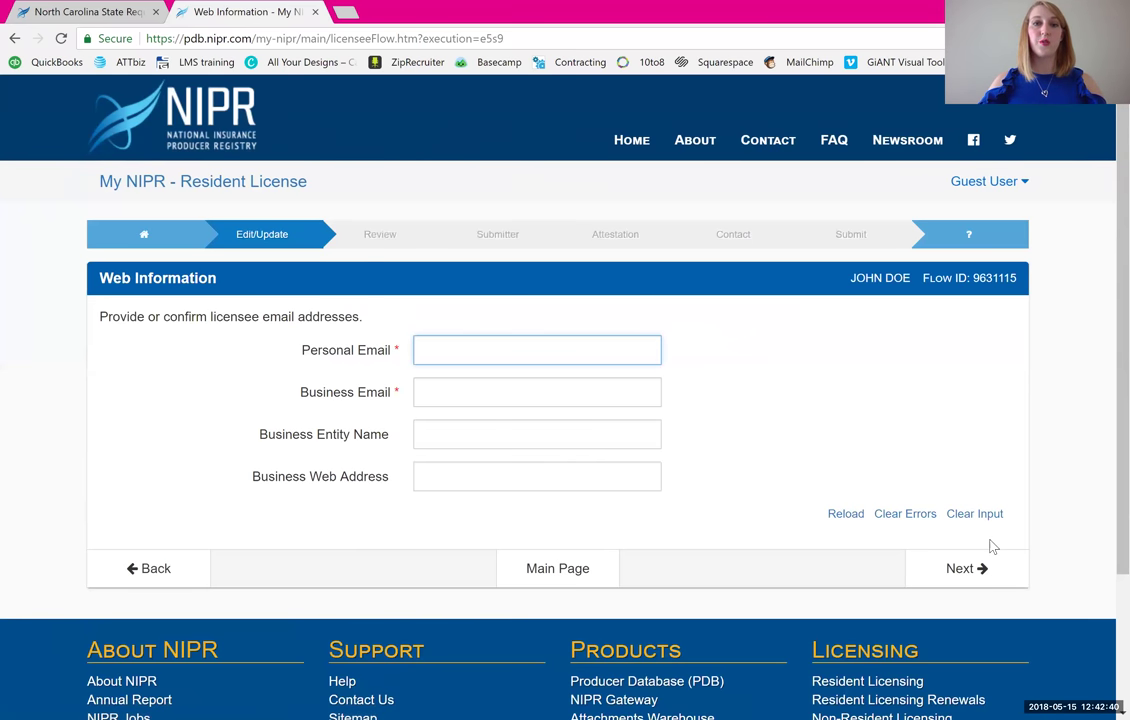
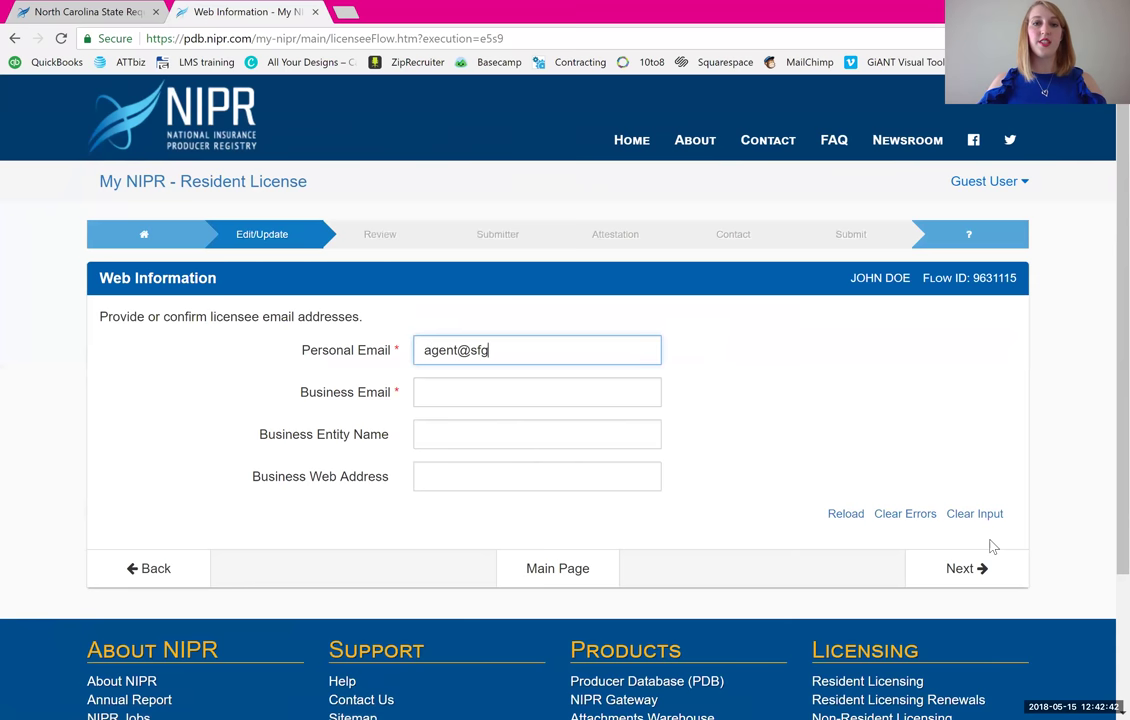
{"action": "key", "text": "Tab"}
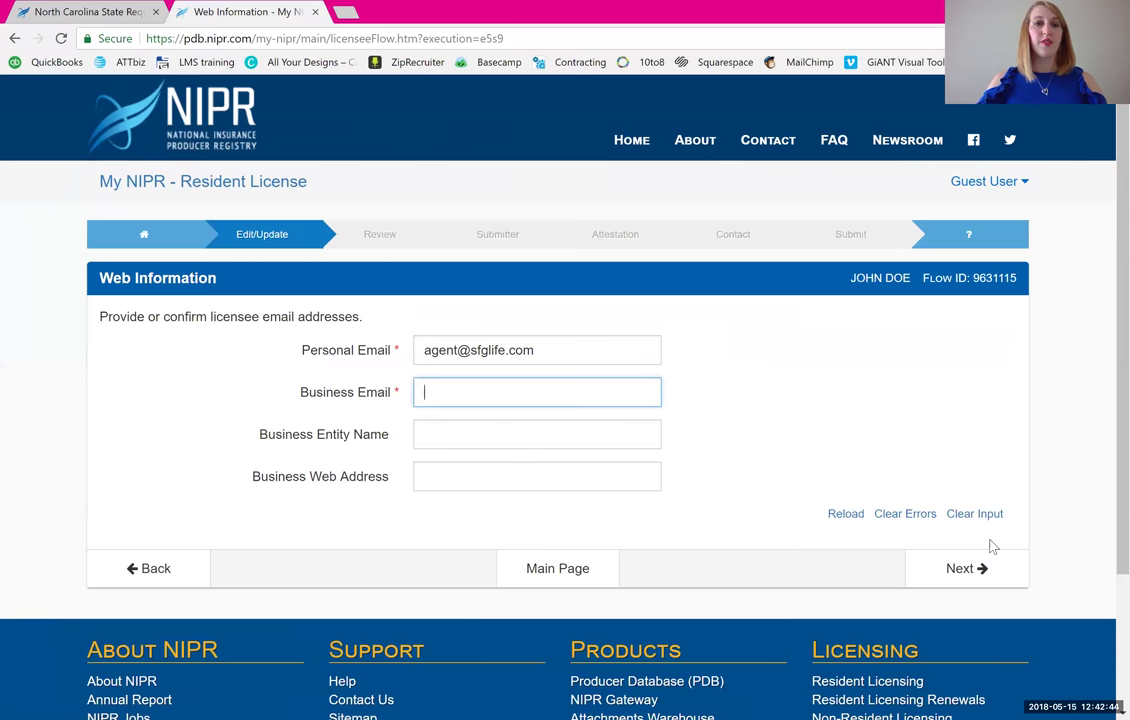
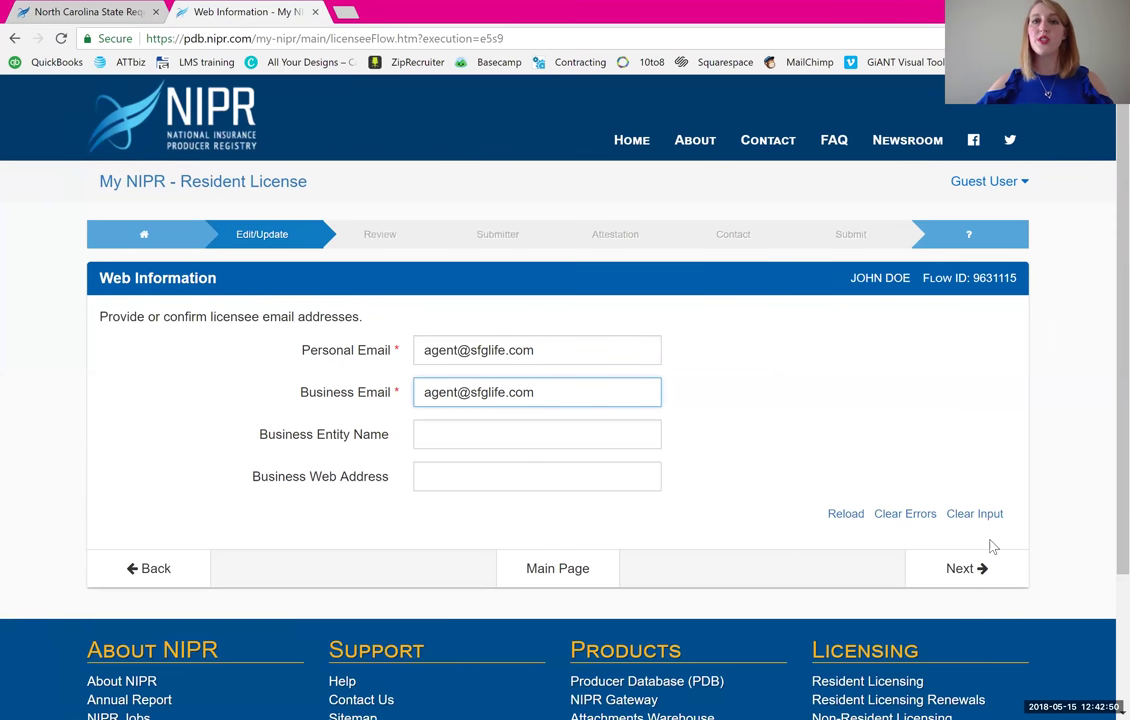
{"action": "left_click", "coordinate": [403, 438]}
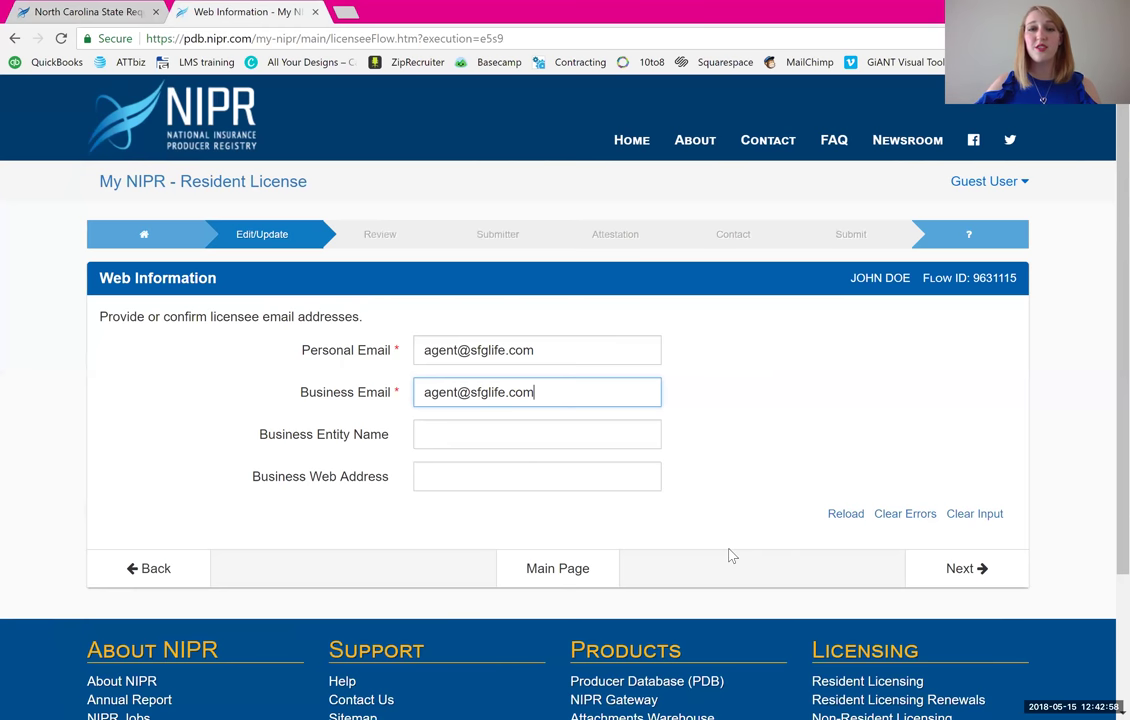
- Pass the Web Information page and leave Aliases blank to reach Affiliations
{"action": "left_click", "coordinate": [978, 572]}
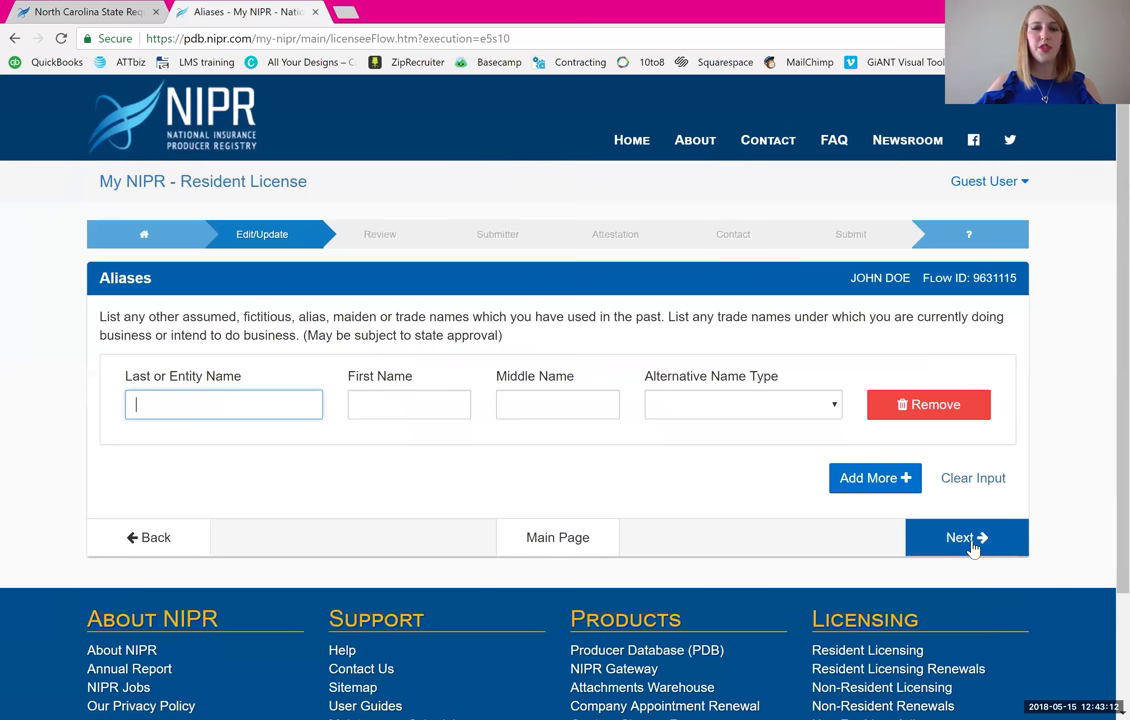
{"action": "left_click", "coordinate": [965, 538]}
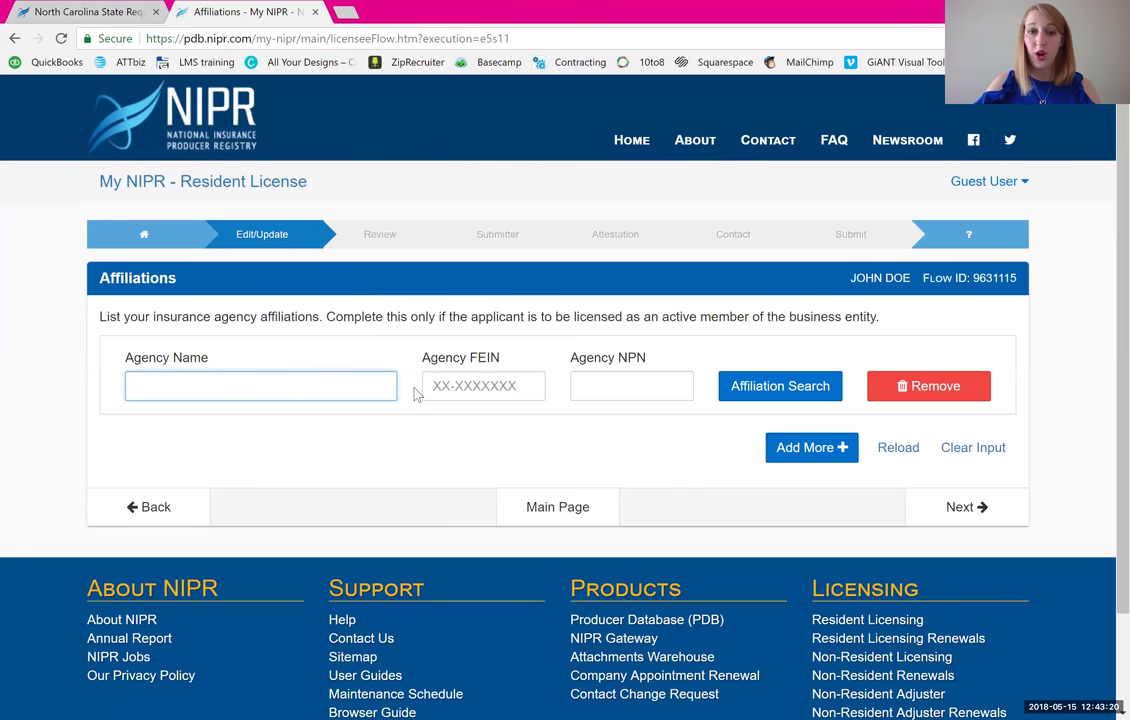
- Skip Affiliations and enter Knight Jr Agency Inc as the employer's name
{"action": "left_click", "coordinate": [983, 520]}
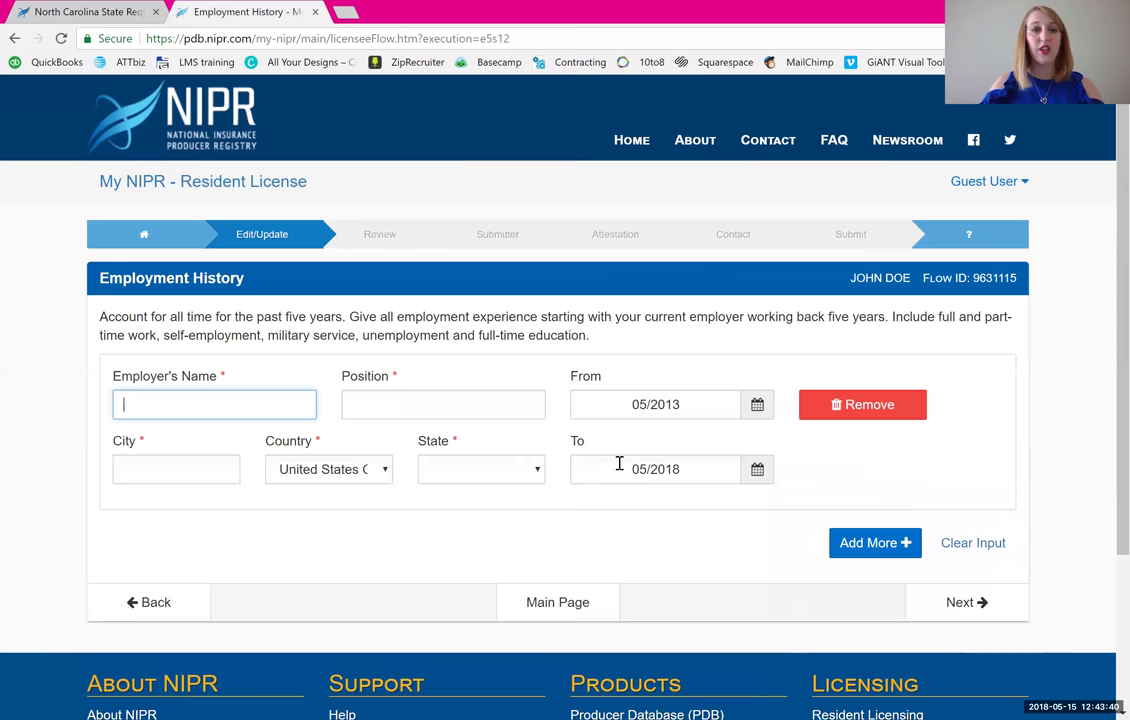
{"action": "type", "text": "S"}
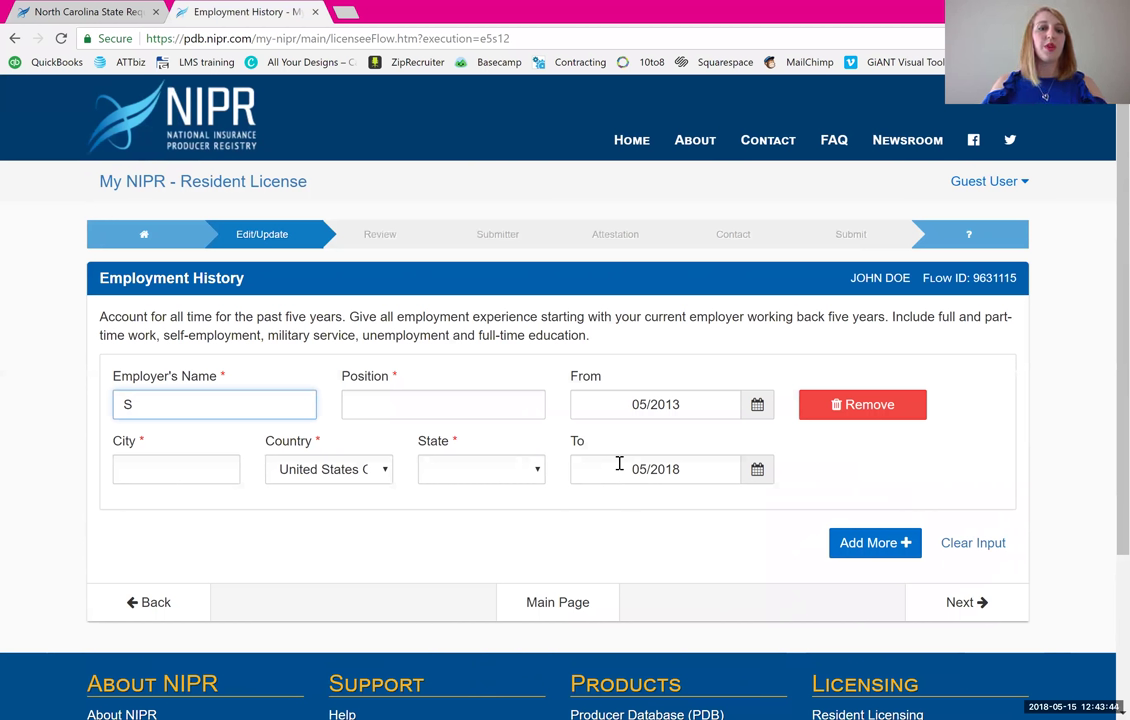
{"action": "key", "text": "BackSpace"}
{"action": "type", "text": "Knight Jr "}
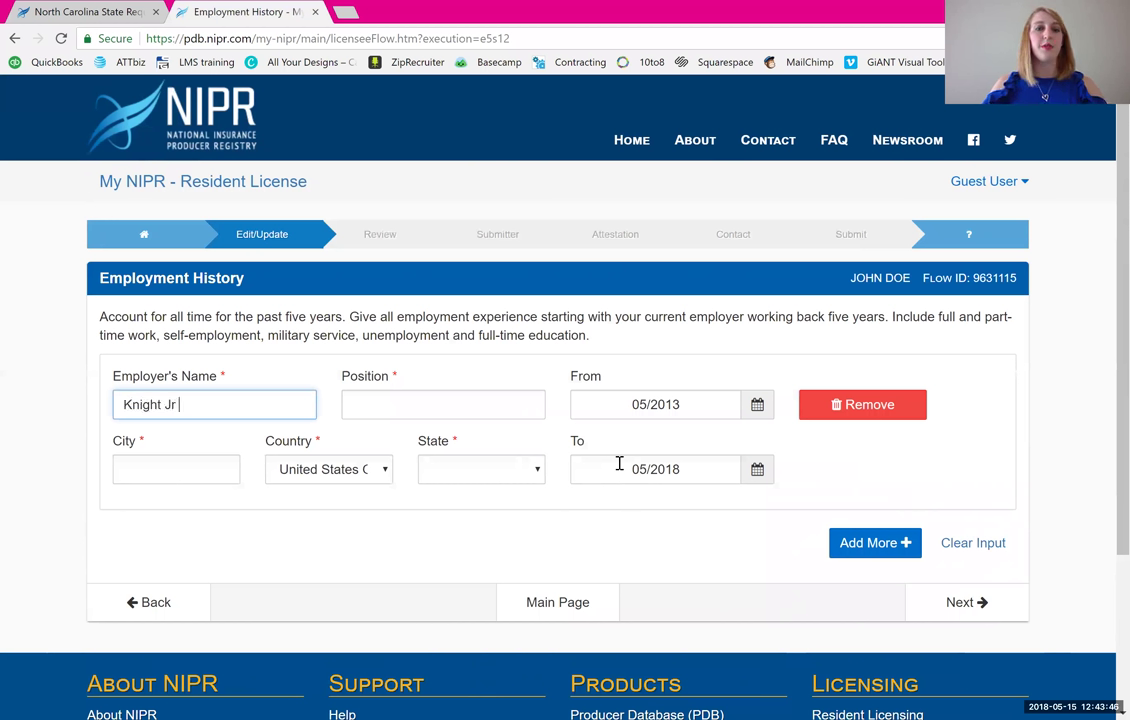
{"action": "type", "text": "Agency Inc"}
- Add position Agency Manager, city Greensboro, state North Carolina, and save the employment history
{"action": "key", "text": "Tab"}
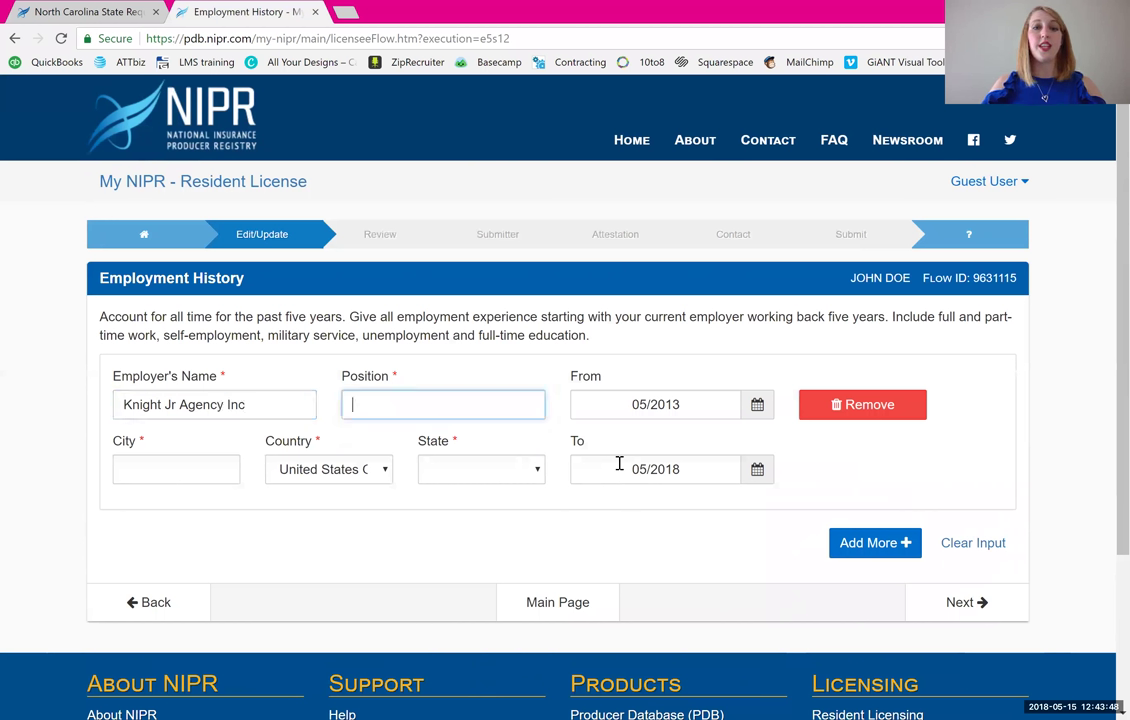
{"action": "type", "text": "Agency Manager"}
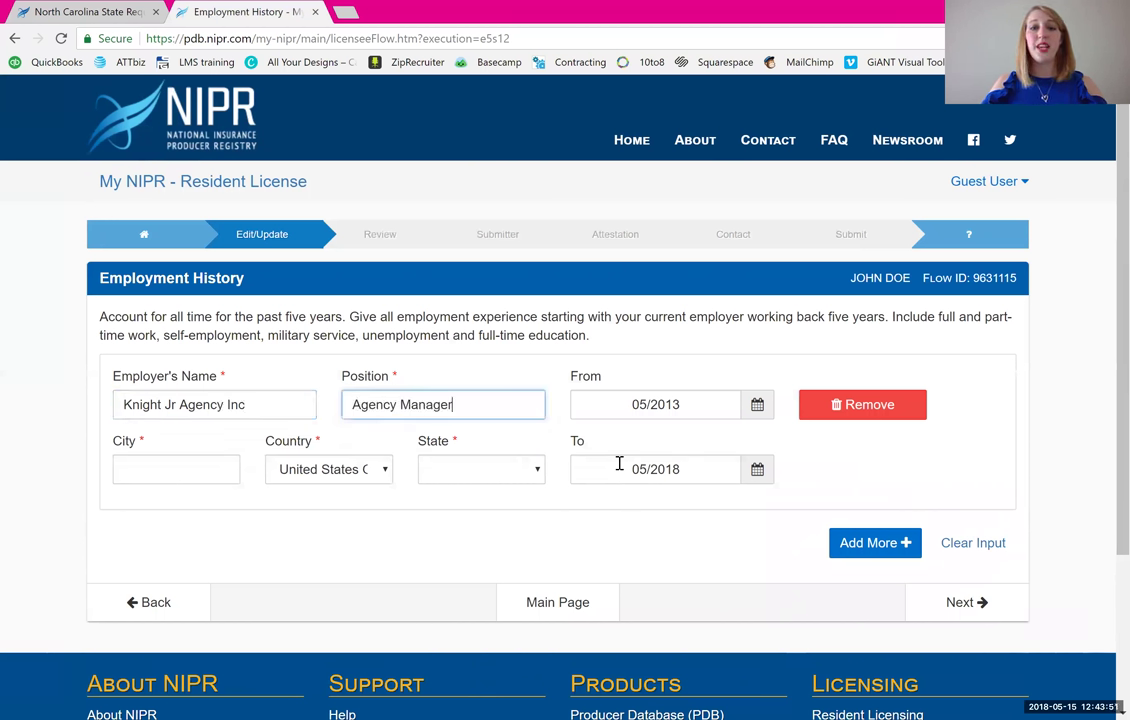
{"action": "key", "text": "Tab"}
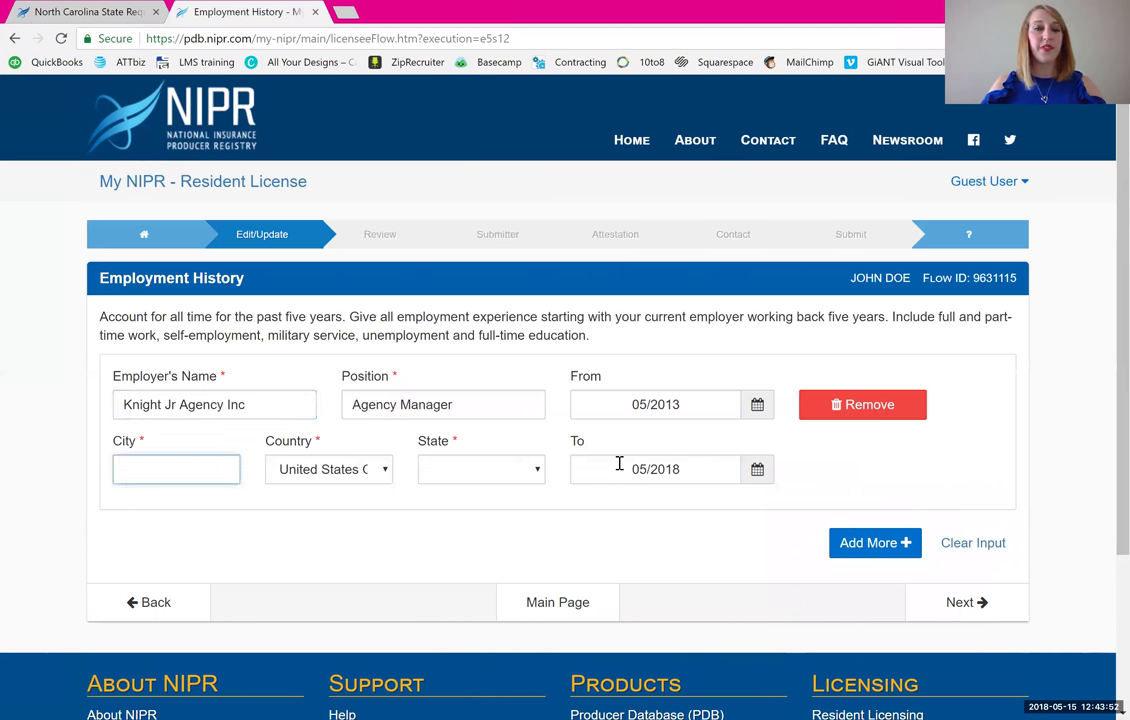
{"action": "type", "text": "Greens"}
{"action": "type", "text": "boro"}
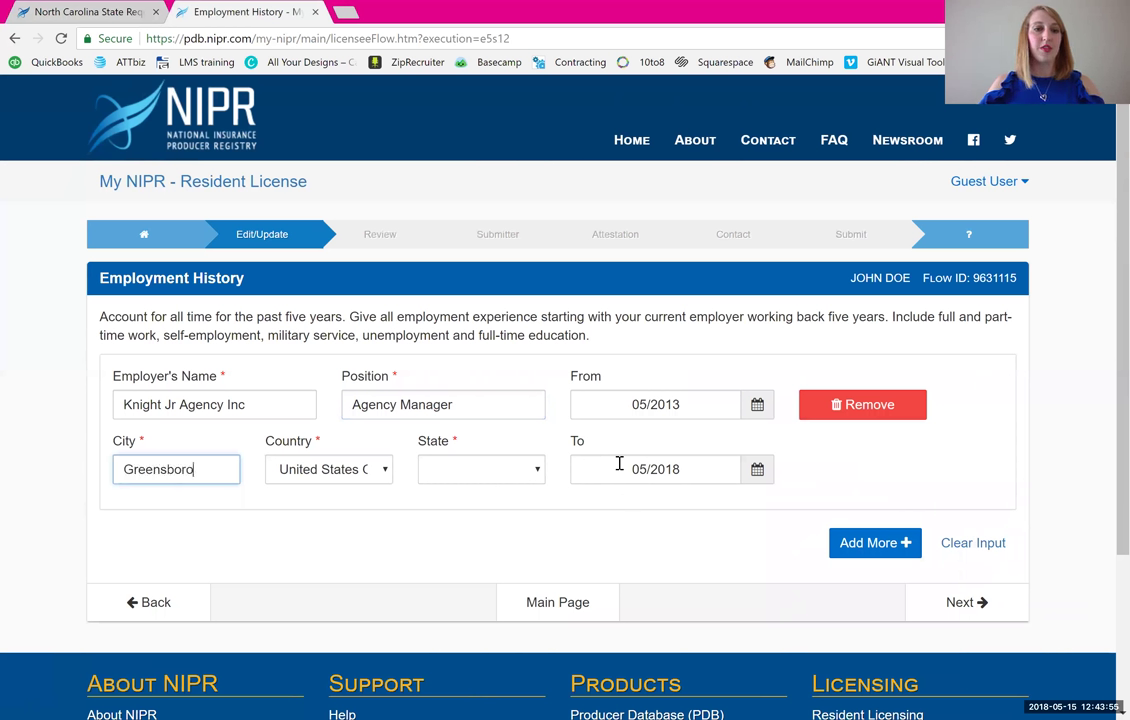
{"action": "key", "text": "Tab"}
{"action": "key", "text": "Tab"}
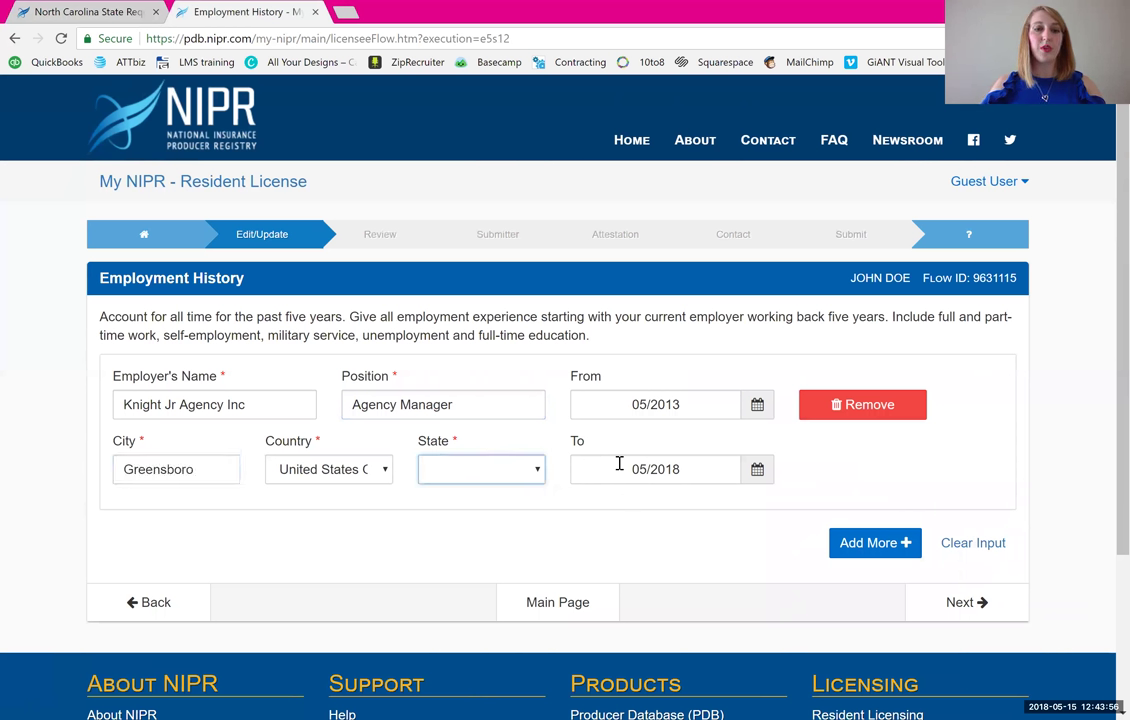
{"action": "key", "text": "n"}
{"action": "key", "text": "n"}
{"action": "key", "text": "n"}
{"action": "key", "text": "n"}
{"action": "key", "text": "n"}
{"action": "key", "text": "n"}
{"action": "key", "text": "n"}
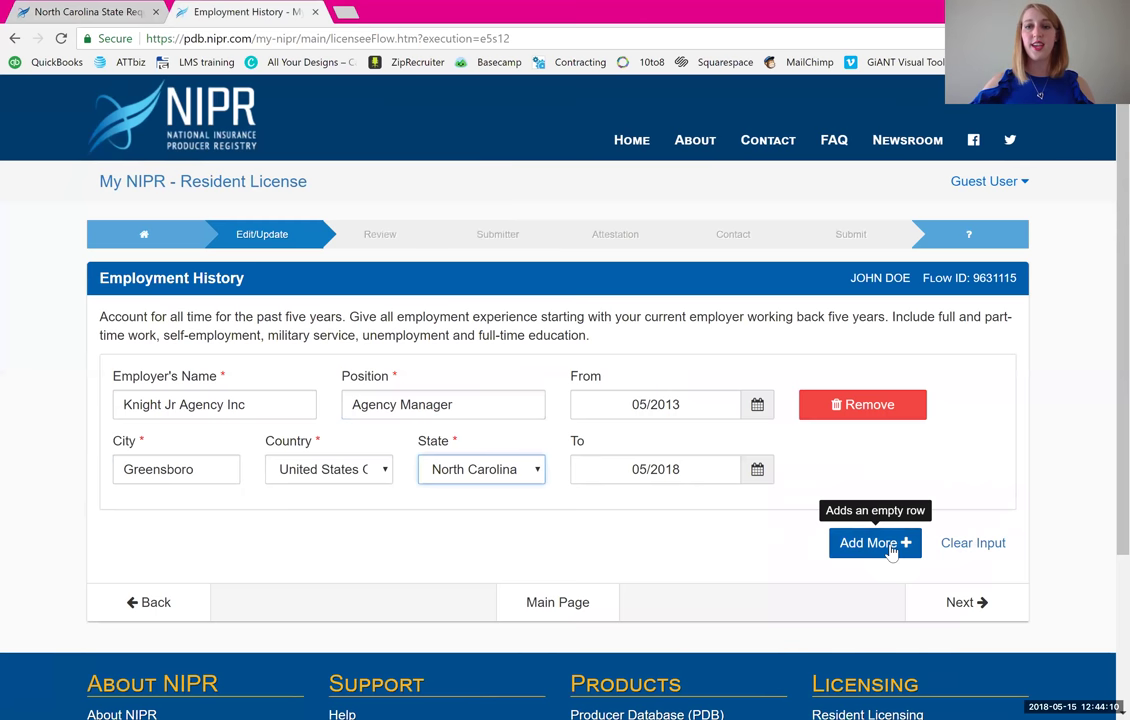
{"action": "left_click", "coordinate": [961, 603]}
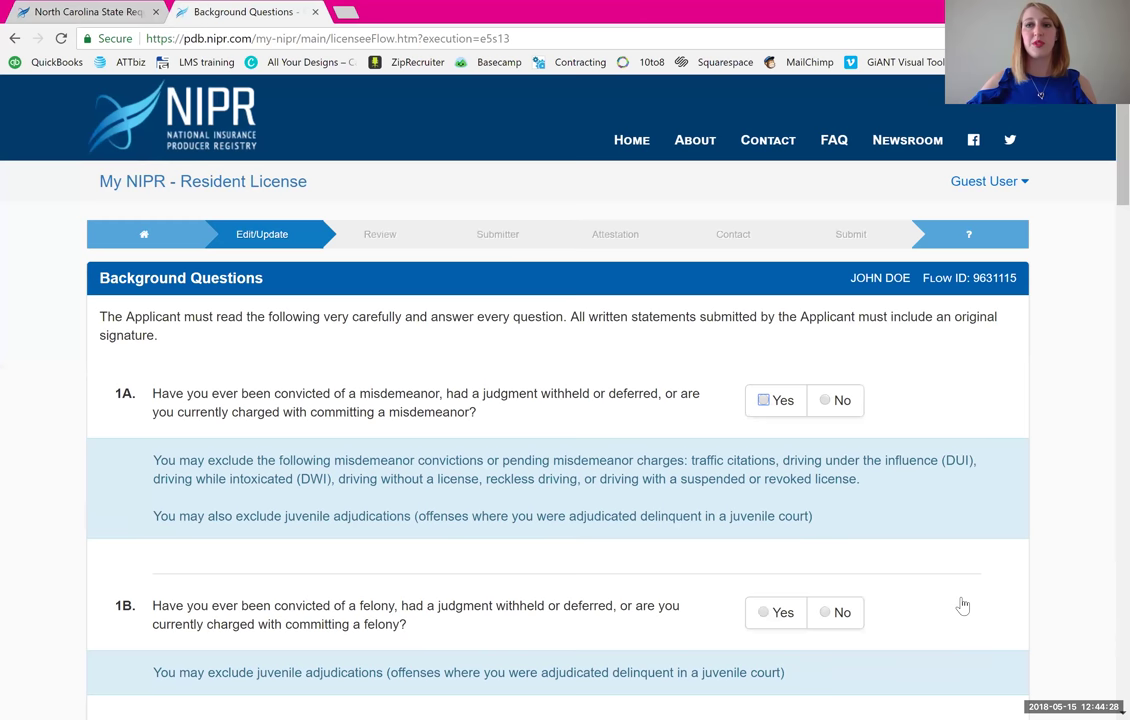
- Answer No to background questions 1A, 1B, 1C and 2
{"action": "key", "text": "Right"}
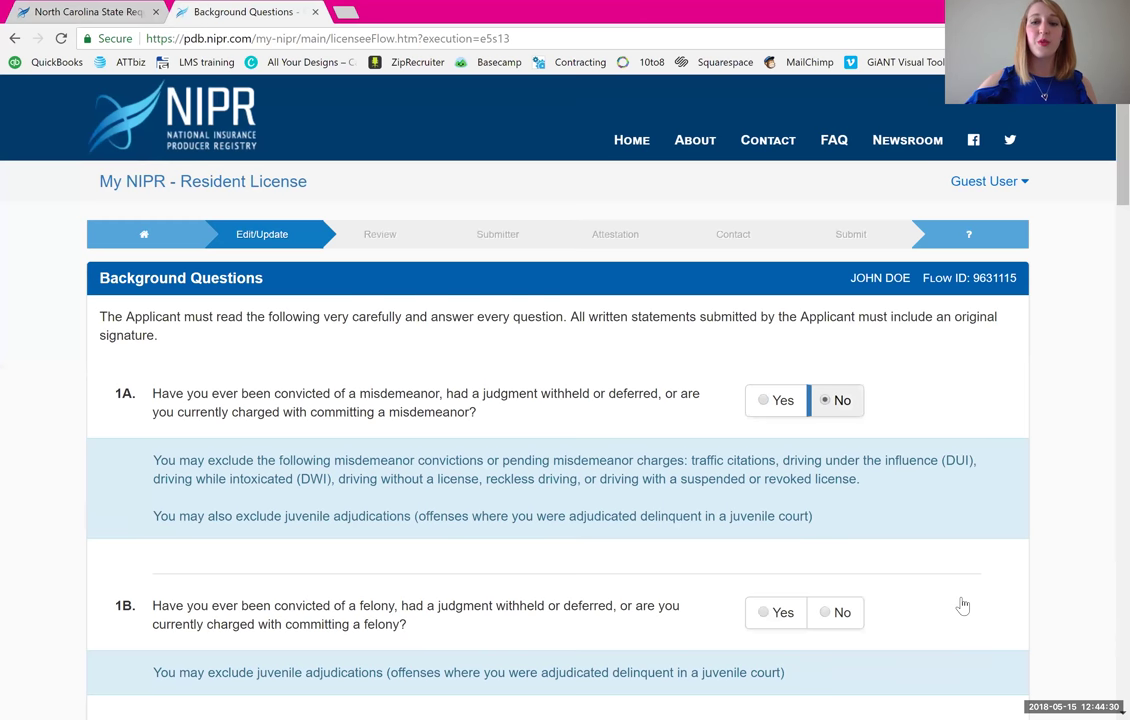
{"action": "key", "text": "Tab"}
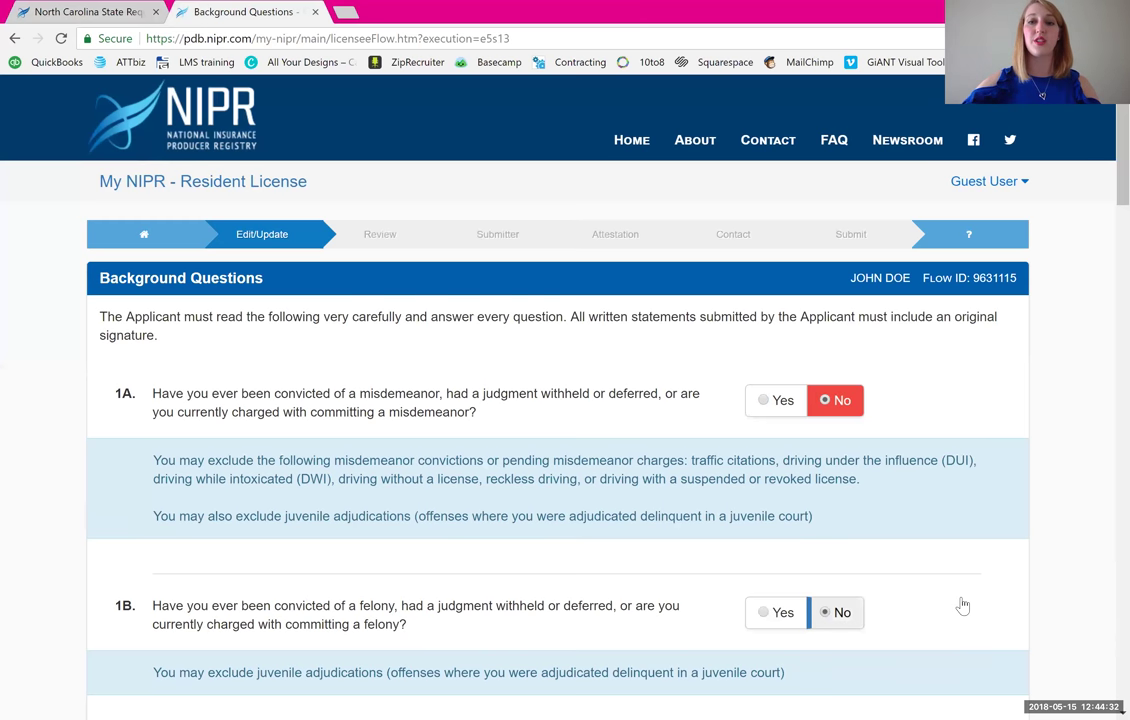
{"action": "scroll", "coordinate": [962, 605], "scroll_direction": "down", "scroll_amount": 4}
{"action": "key", "text": "Right"}
{"action": "key", "text": "Tab"}
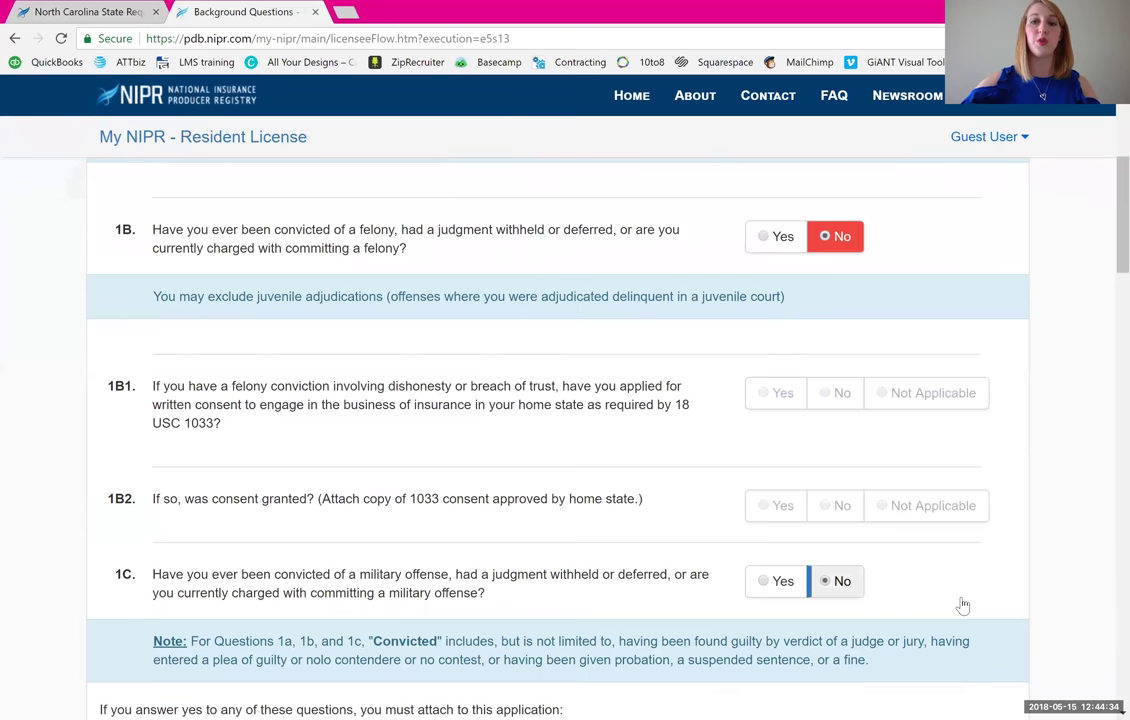
{"action": "scroll", "coordinate": [962, 605], "scroll_direction": "down", "scroll_amount": 4}
{"action": "key", "text": "Right"}
{"action": "key", "text": "Tab"}
{"action": "scroll", "coordinate": [962, 605], "scroll_direction": "down", "scroll_amount": 4}
{"action": "key", "text": "Right"}
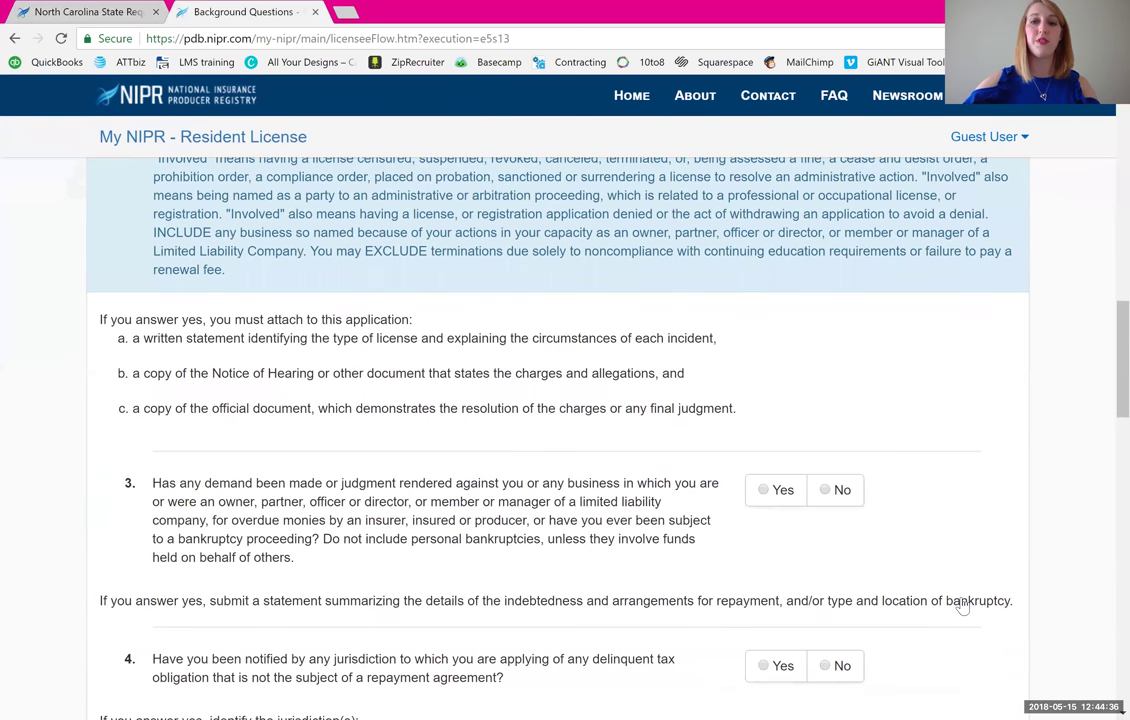
{"action": "key", "text": "Tab"}
- Answer No to questions 3 through 7 and save the Background Questions
{"action": "key", "text": "Right"}
{"action": "key", "text": "Tab"}
{"action": "scroll", "coordinate": [962, 605], "scroll_direction": "down", "scroll_amount": 1}
{"action": "scroll", "coordinate": [962, 605], "scroll_direction": "down", "scroll_amount": 4}
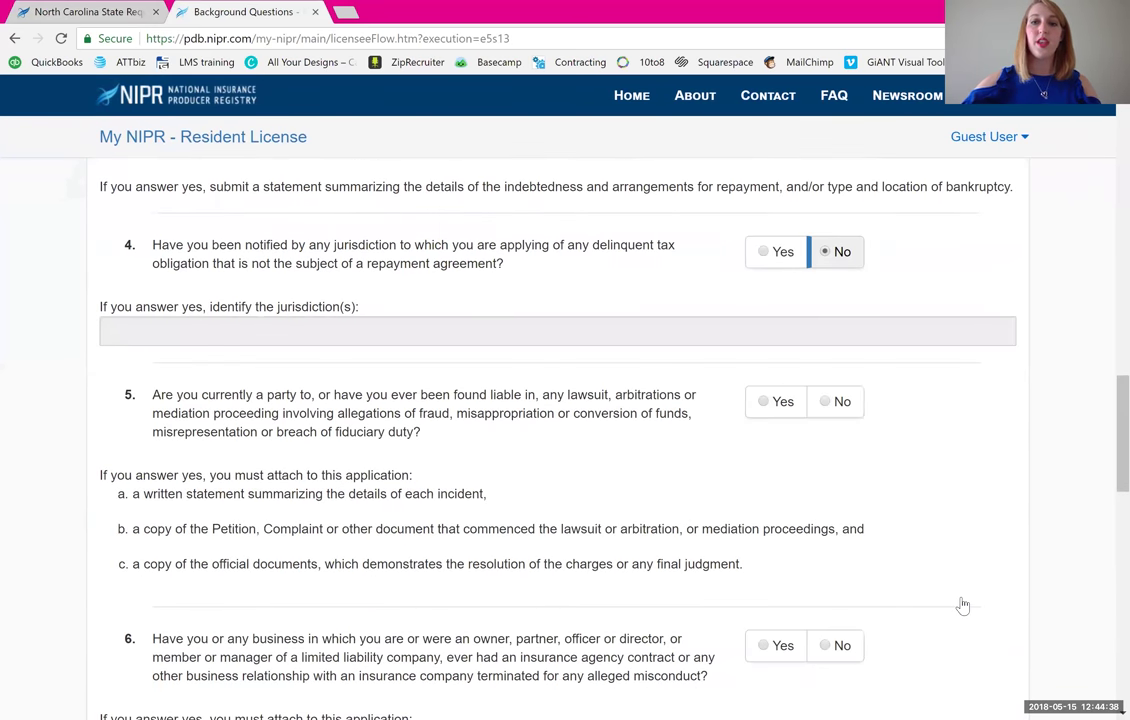
{"action": "key", "text": "Right"}
{"action": "key", "text": "Tab"}
{"action": "scroll", "coordinate": [962, 605], "scroll_direction": "down", "scroll_amount": 2}
{"action": "key", "text": "Right"}
{"action": "key", "text": "Tab"}
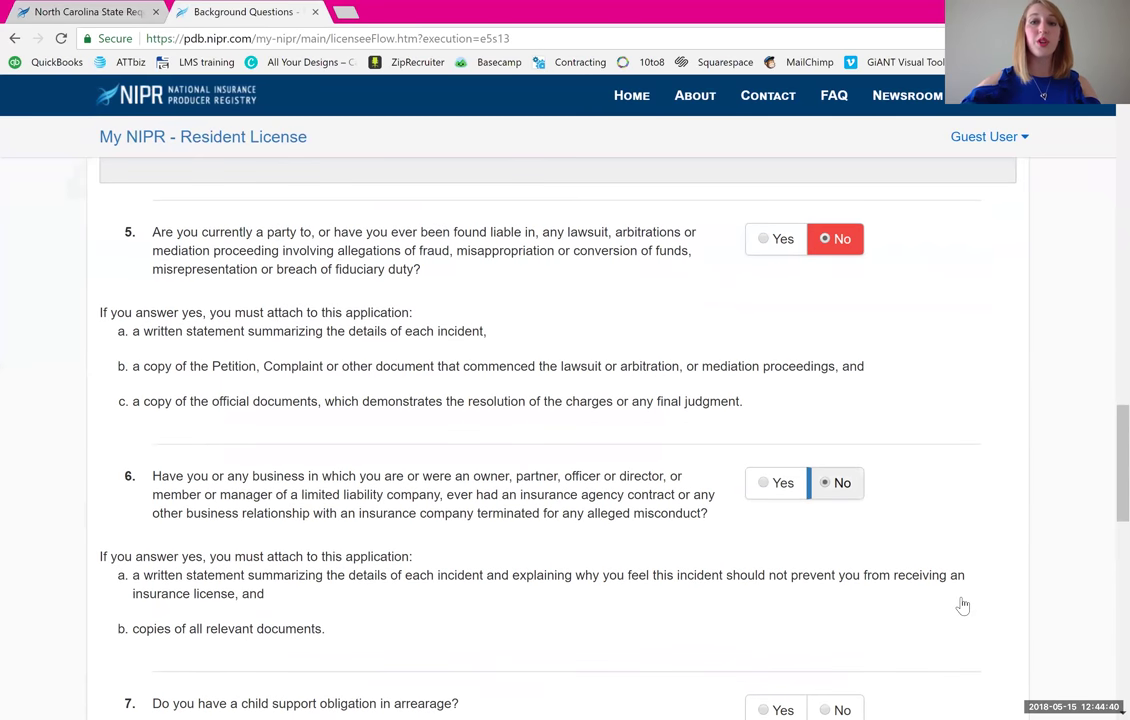
{"action": "scroll", "coordinate": [962, 605], "scroll_direction": "down", "scroll_amount": 3}
{"action": "key", "text": "Right"}
{"action": "key", "text": "Tab"}
{"action": "scroll", "coordinate": [962, 605], "scroll_direction": "down", "scroll_amount": 7}
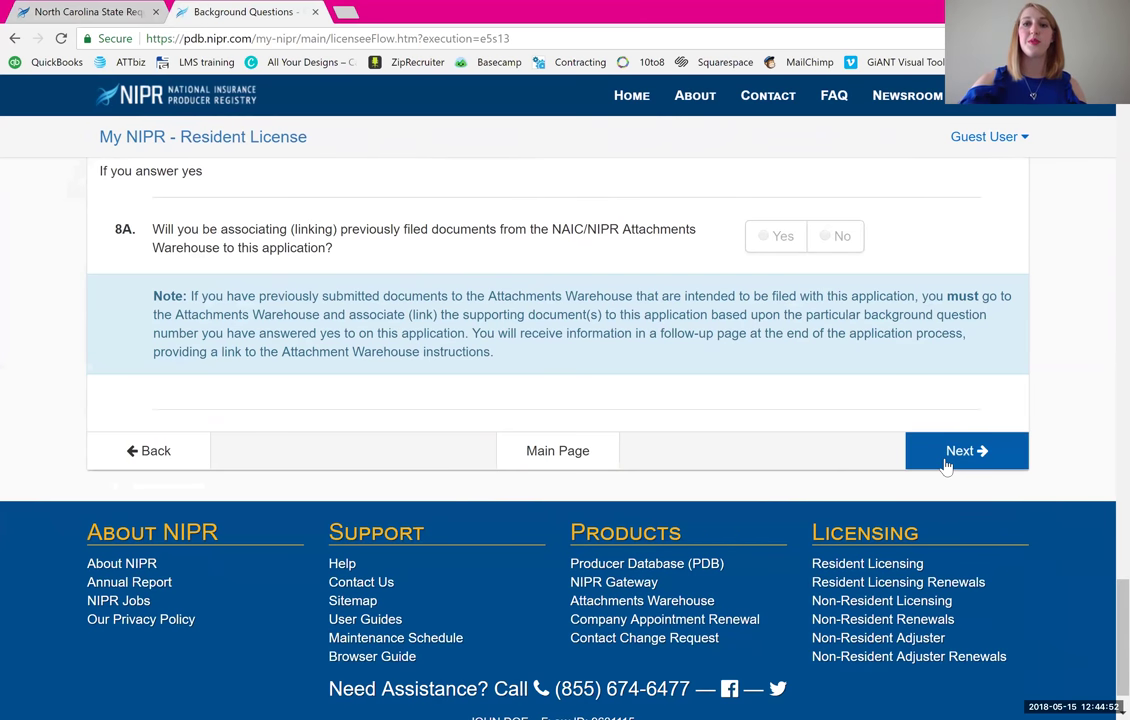
{"action": "scroll", "coordinate": [945, 465], "scroll_direction": "up", "scroll_amount": 3}
{"action": "scroll", "coordinate": [943, 462], "scroll_direction": "down", "scroll_amount": 2}
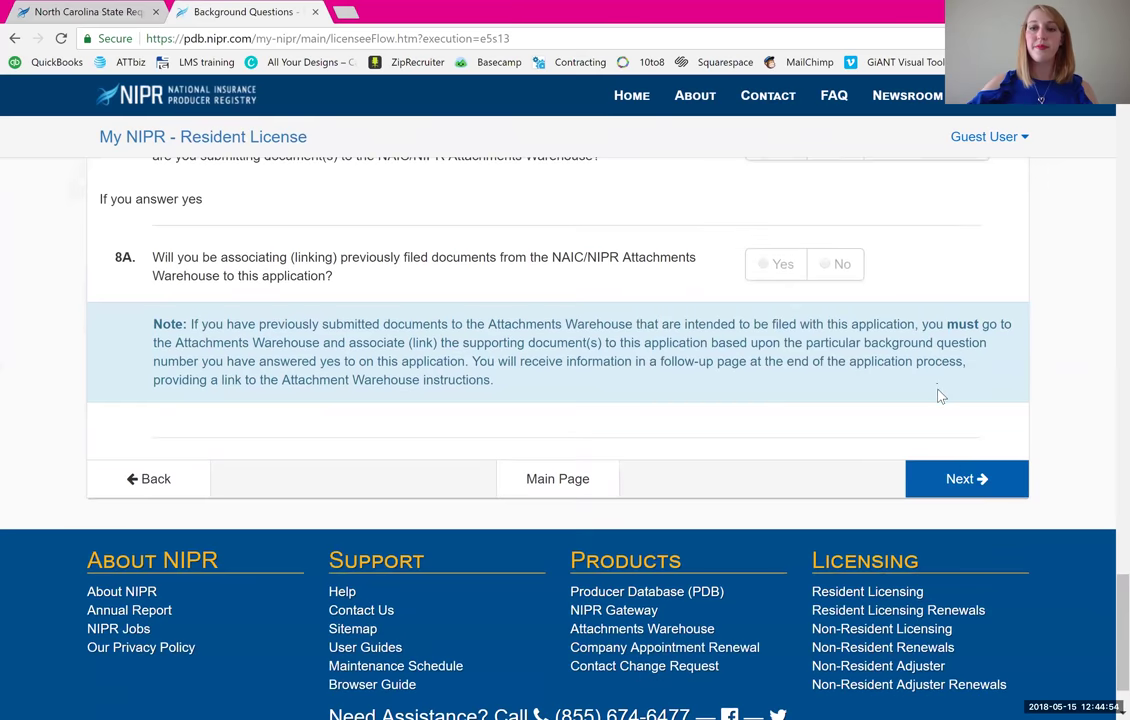
{"action": "left_click", "coordinate": [979, 481]}
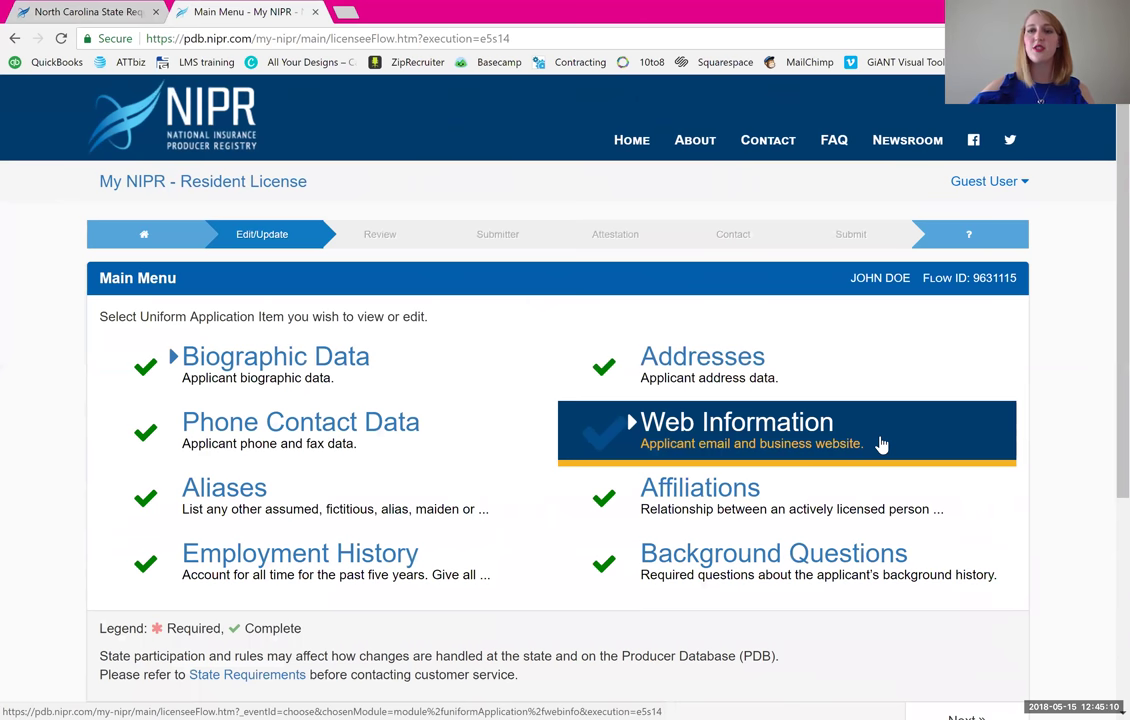
- Continue from the completed Main Menu to the Review Application page
{"action": "scroll", "coordinate": [881, 444], "scroll_direction": "down", "scroll_amount": 3}
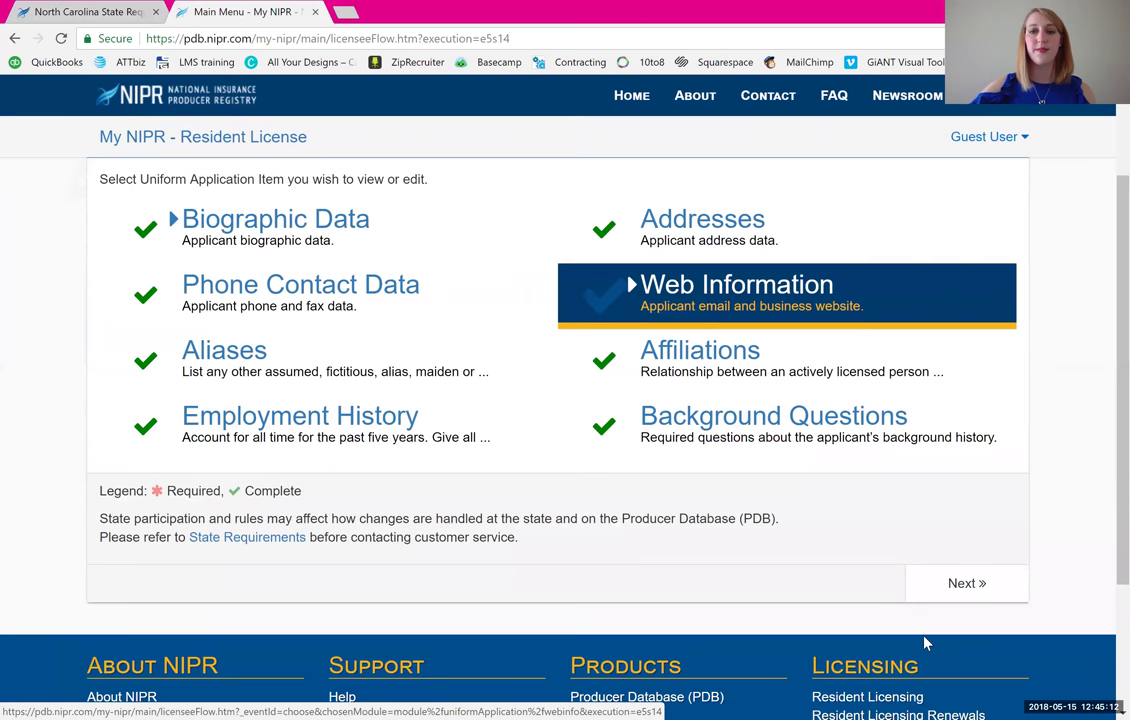
{"action": "left_click", "coordinate": [988, 596]}
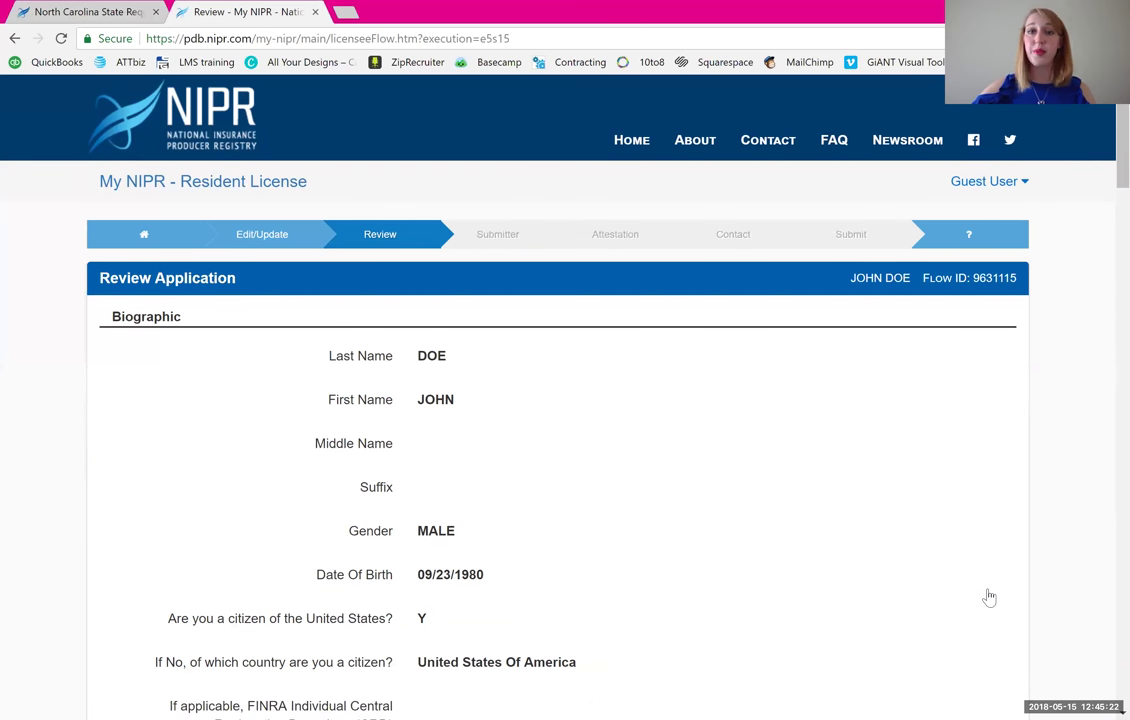
- Review and confirm the application, then set the submitter to Myself
{"action": "scroll", "coordinate": [989, 597], "scroll_direction": "down", "scroll_amount": 8}
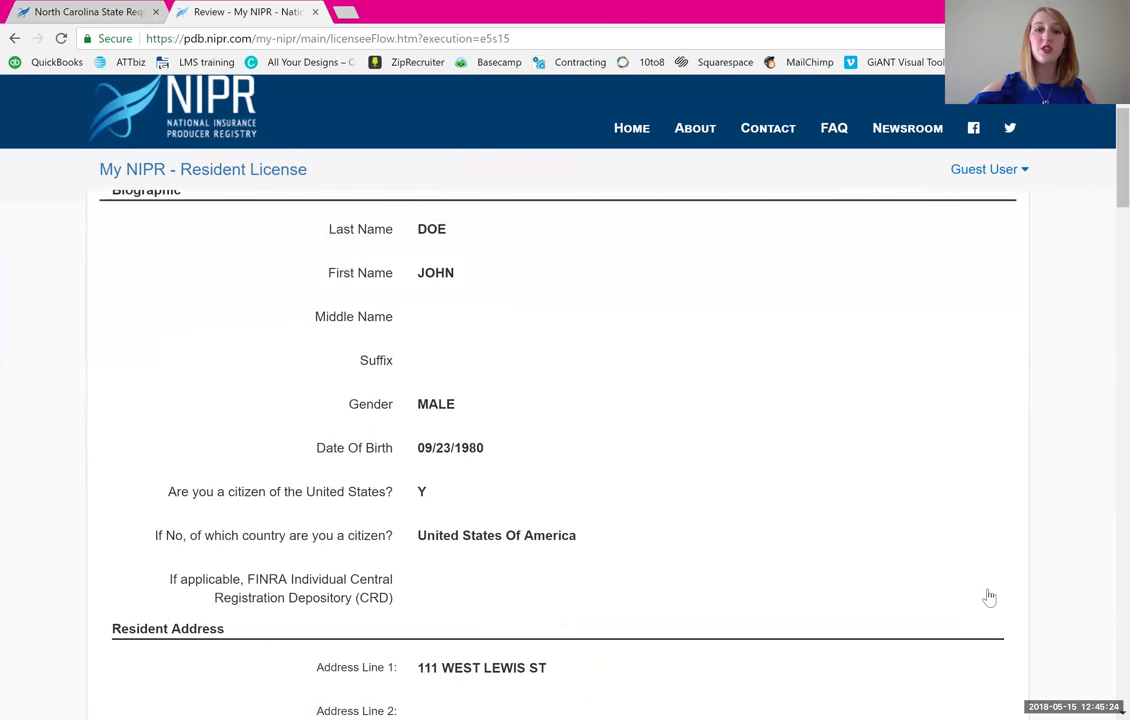
{"action": "scroll", "coordinate": [989, 597], "scroll_direction": "down", "scroll_amount": 3}
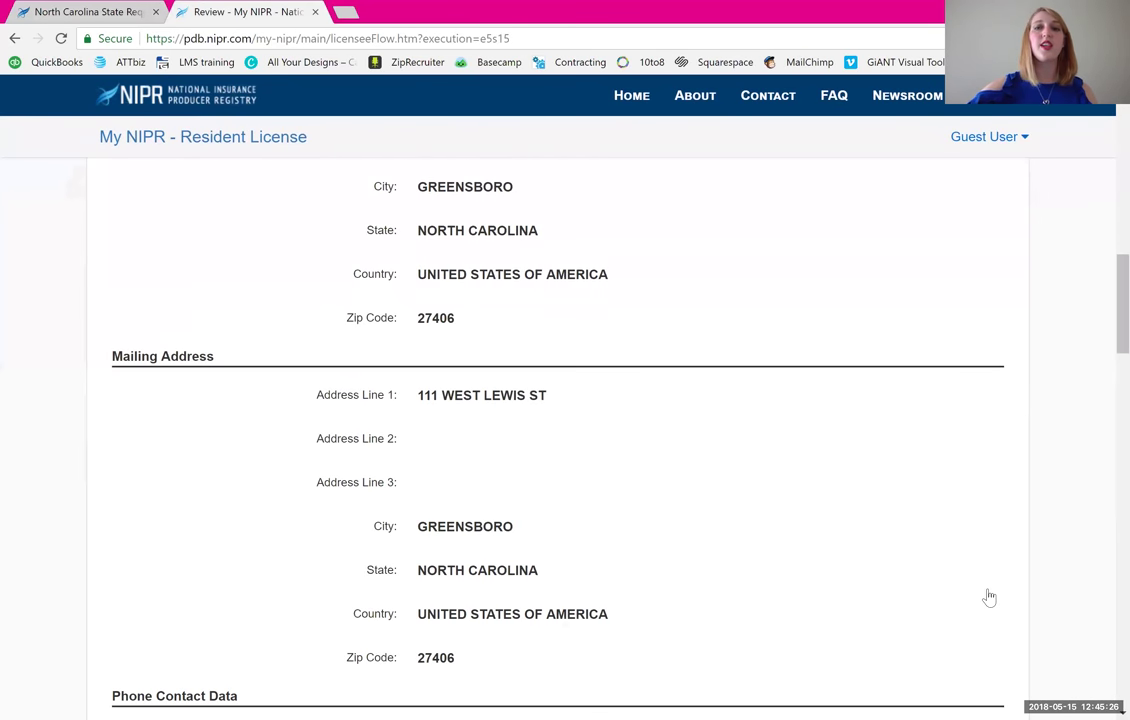
{"action": "scroll", "coordinate": [989, 597], "scroll_direction": "down", "scroll_amount": 3}
{"action": "scroll", "coordinate": [989, 597], "scroll_direction": "down", "scroll_amount": 3}
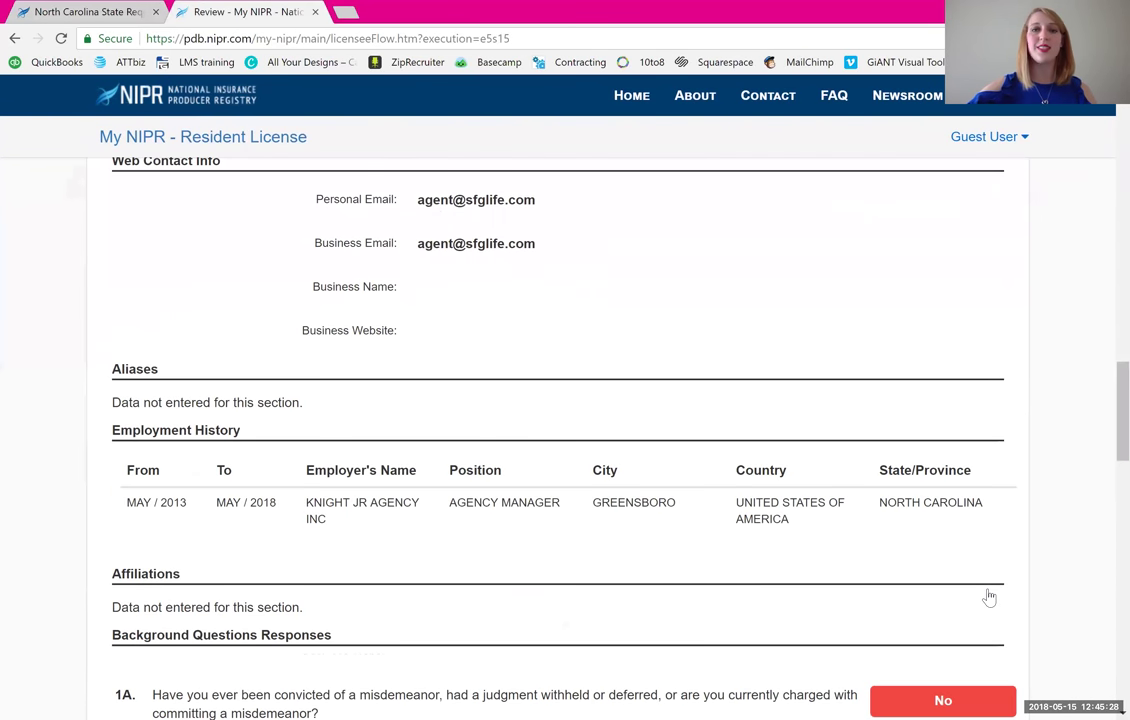
{"action": "scroll", "coordinate": [989, 597], "scroll_direction": "down", "scroll_amount": 2}
{"action": "scroll", "coordinate": [989, 597], "scroll_direction": "down", "scroll_amount": 3}
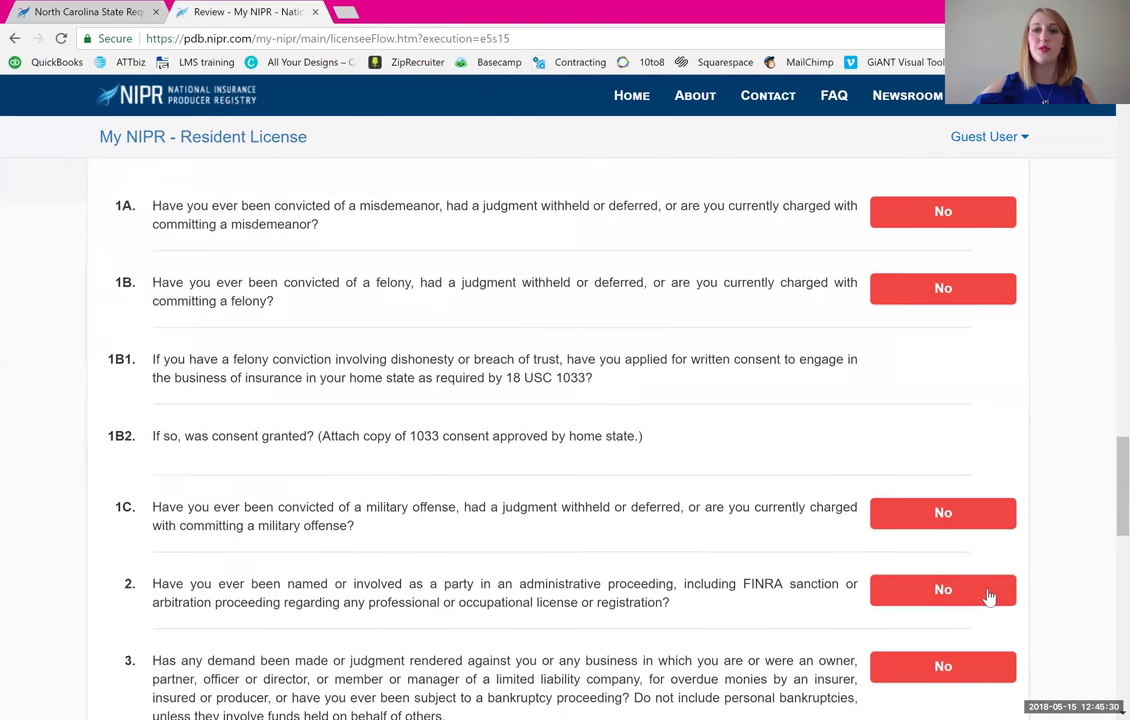
{"action": "scroll", "coordinate": [989, 597], "scroll_direction": "down", "scroll_amount": 3}
{"action": "scroll", "coordinate": [989, 597], "scroll_direction": "down", "scroll_amount": 5}
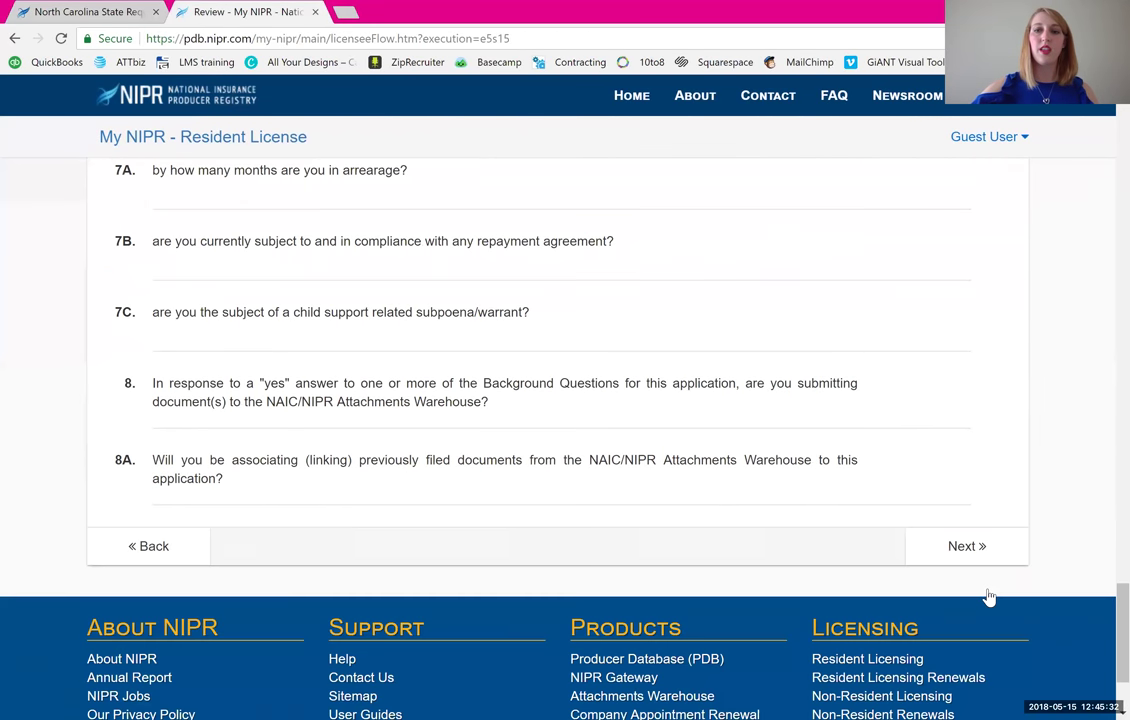
{"action": "left_click", "coordinate": [993, 540]}
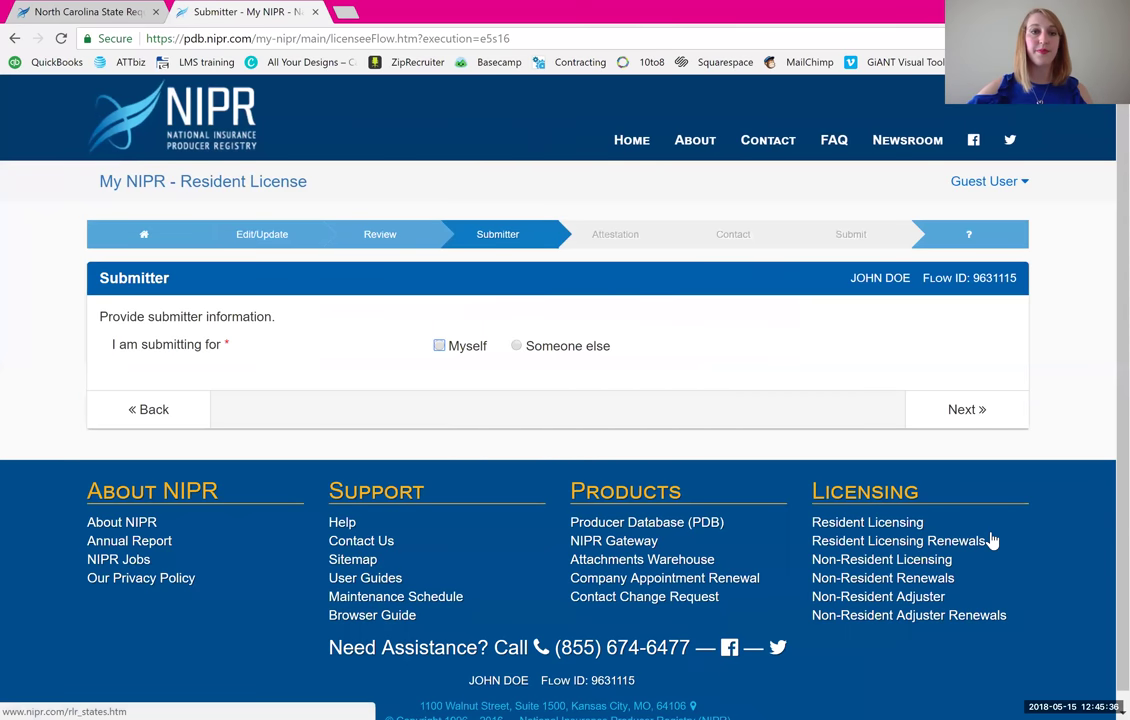
{"action": "left_click", "coordinate": [440, 346]}
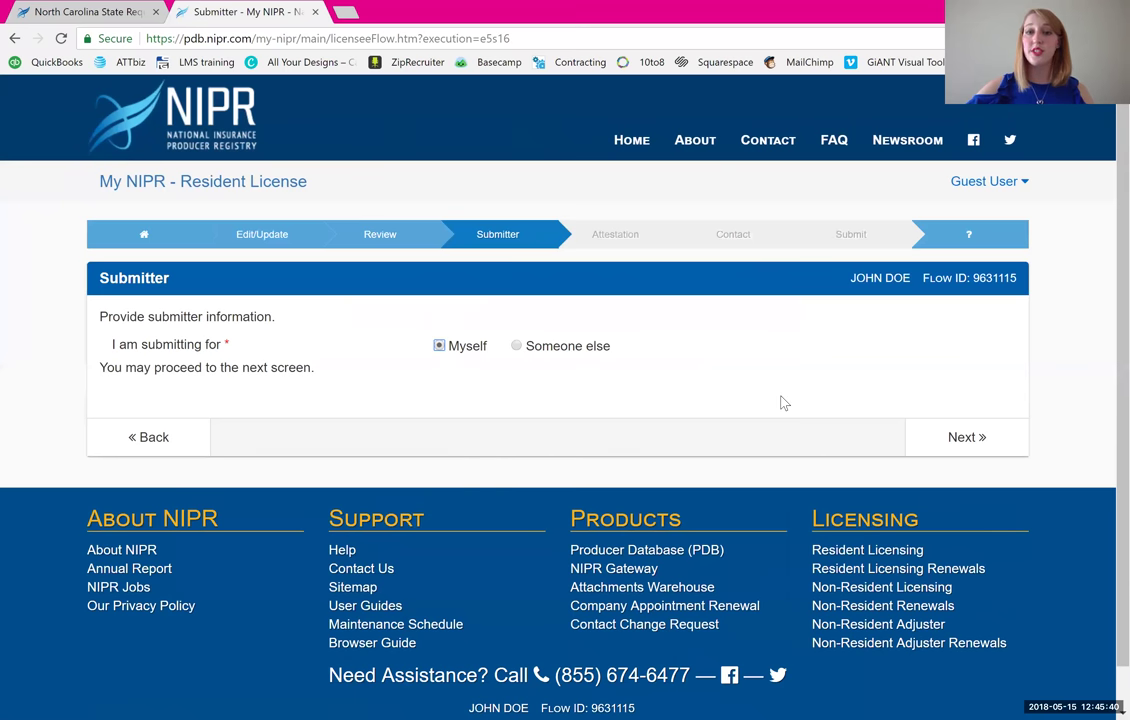
{"action": "left_click", "coordinate": [964, 440]}
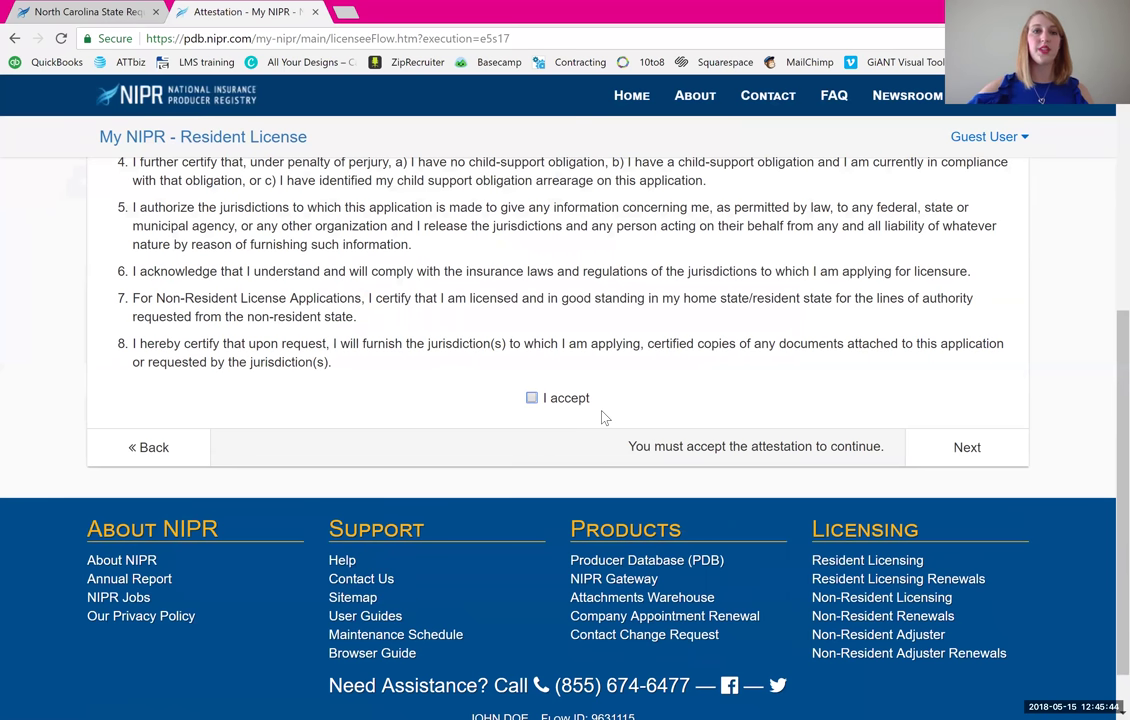
- Accept the attestation statements and continue to Verification Contact
{"action": "scroll", "coordinate": [603, 418], "scroll_direction": "up", "scroll_amount": 1}
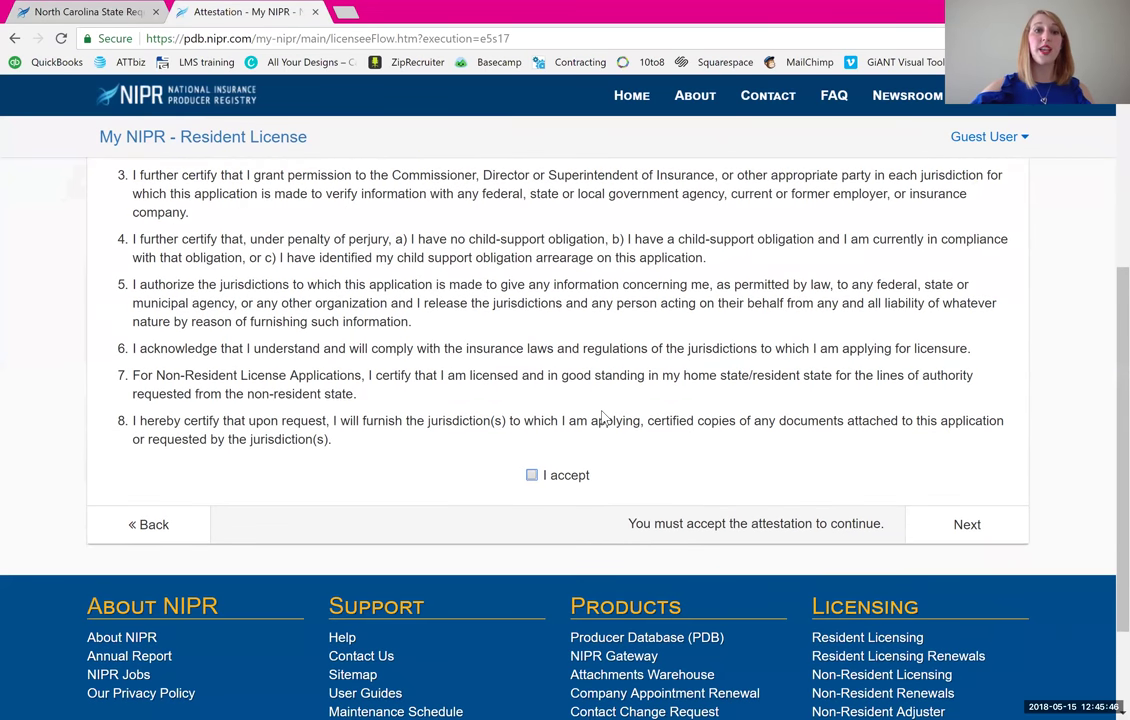
{"action": "scroll", "coordinate": [603, 418], "scroll_direction": "up", "scroll_amount": 3}
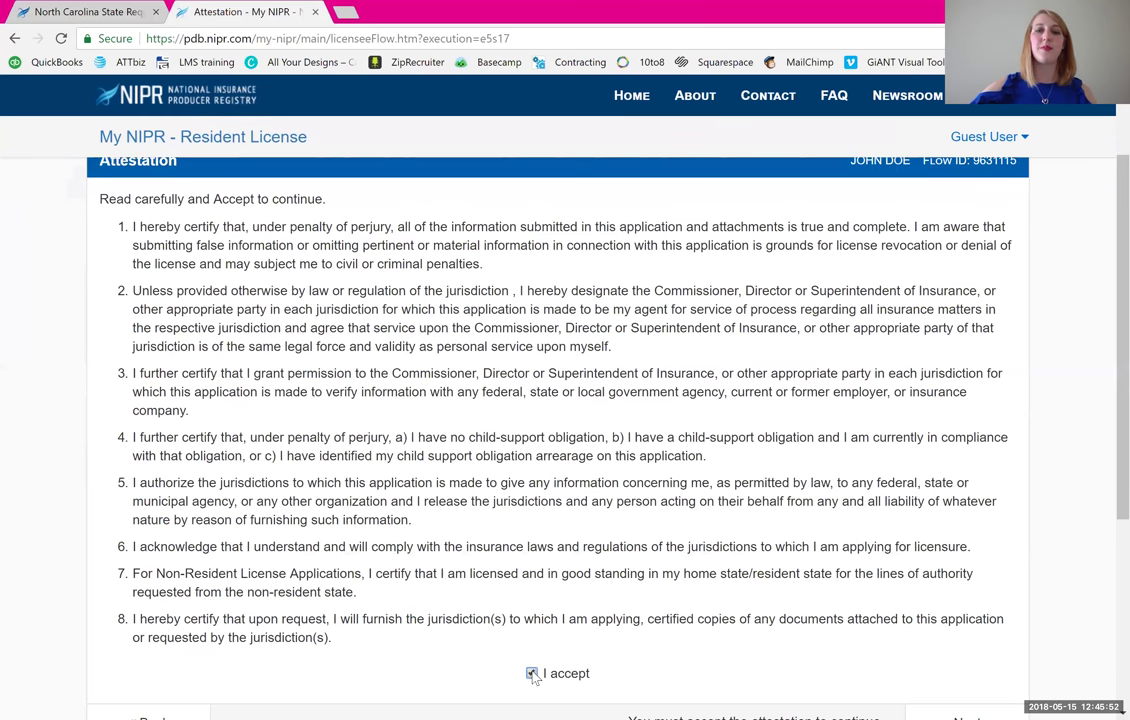
{"action": "scroll", "coordinate": [533, 677], "scroll_direction": "down", "scroll_amount": 1}
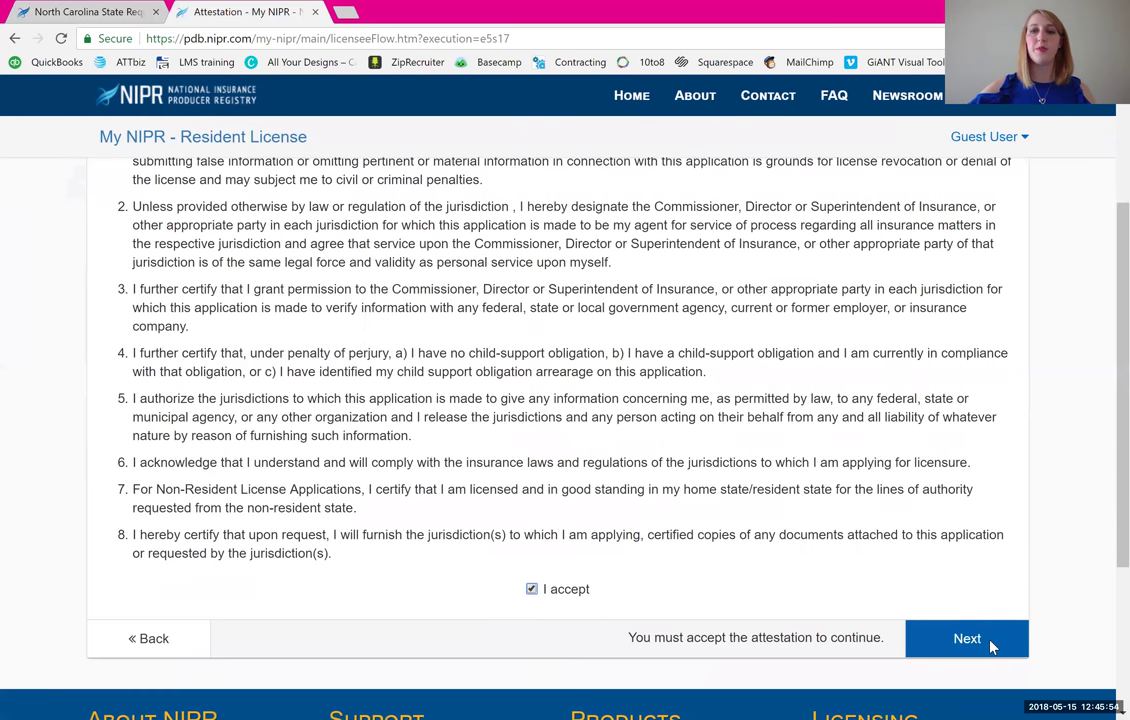
{"action": "left_click", "coordinate": [966, 639]}
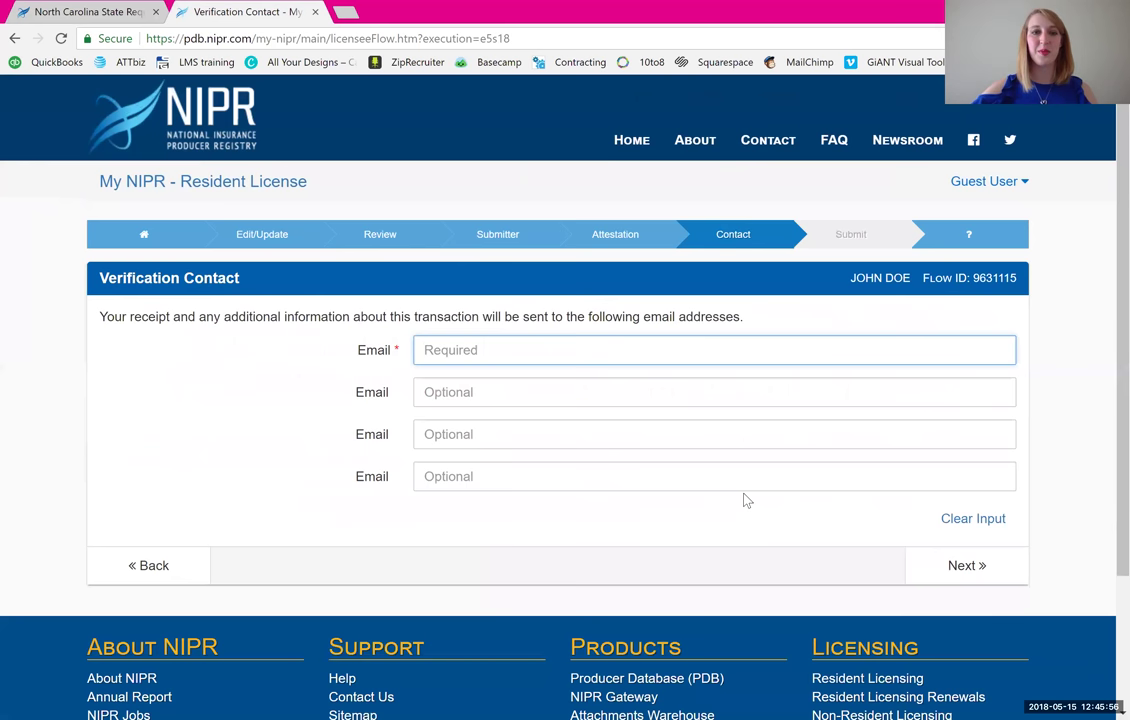
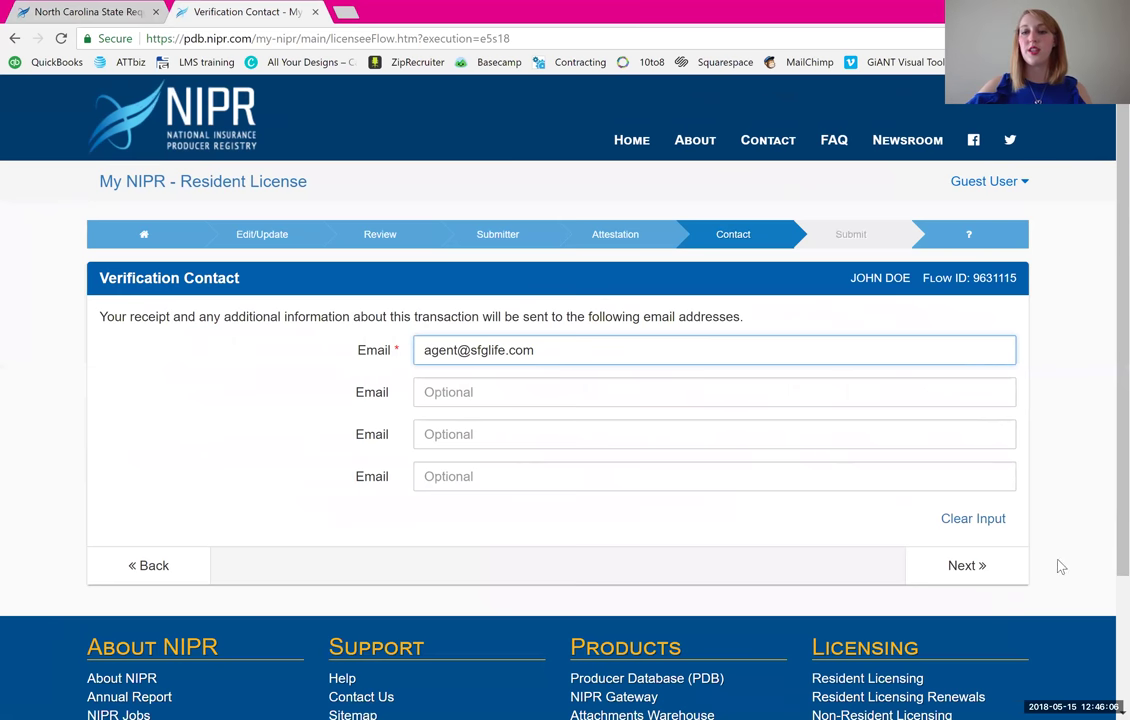
- Enter the receipt e-mail address and continue to the $187.00 submission summary
{"action": "left_click", "coordinate": [990, 574]}
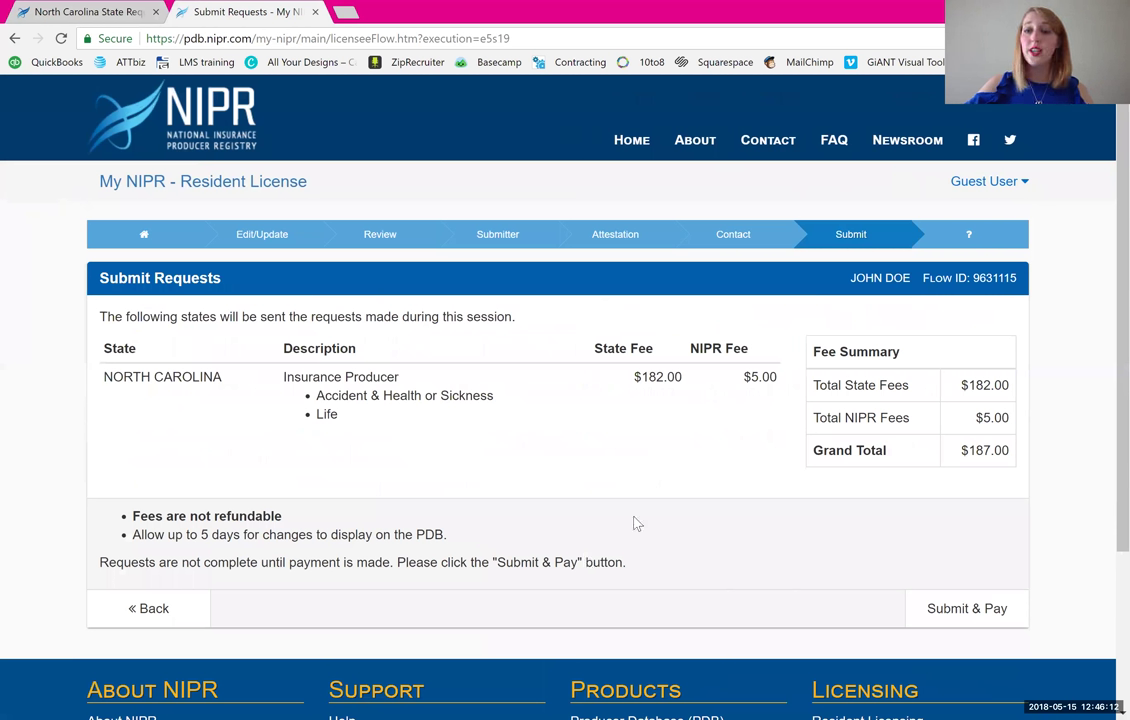
- Submit the requests and choose Credit Card payment to reveal the Billing Details form
{"action": "left_click", "coordinate": [986, 467]}
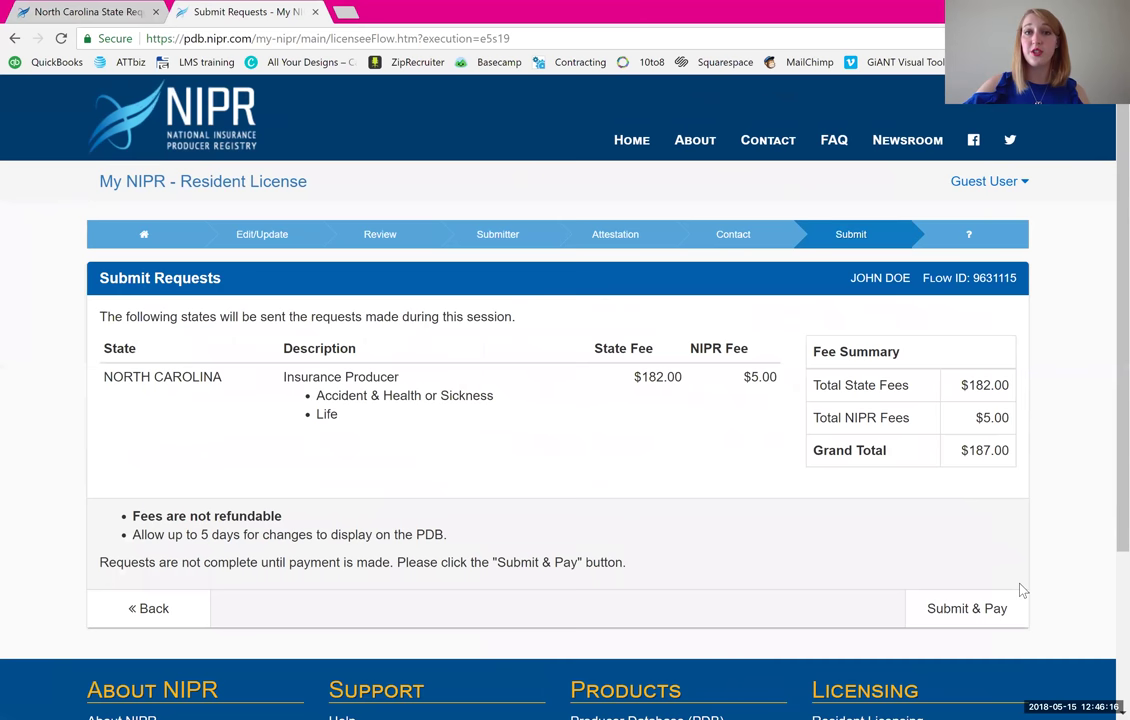
{"action": "left_click", "coordinate": [1015, 612]}
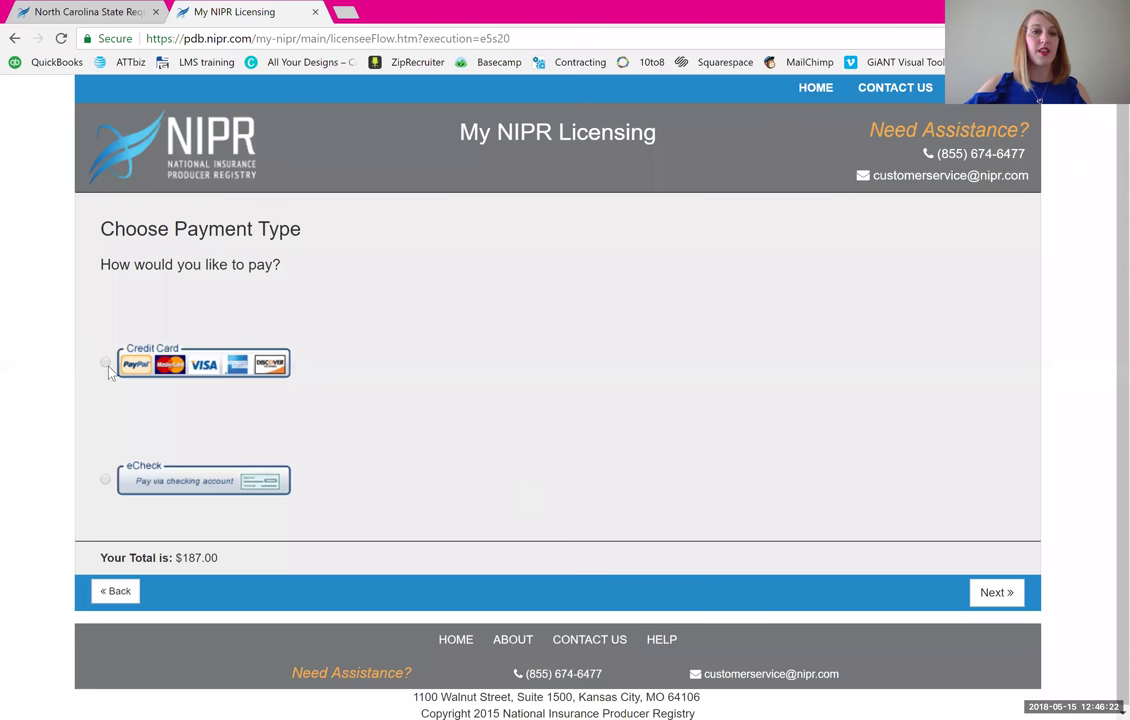
{"action": "left_click", "coordinate": [106, 363]}
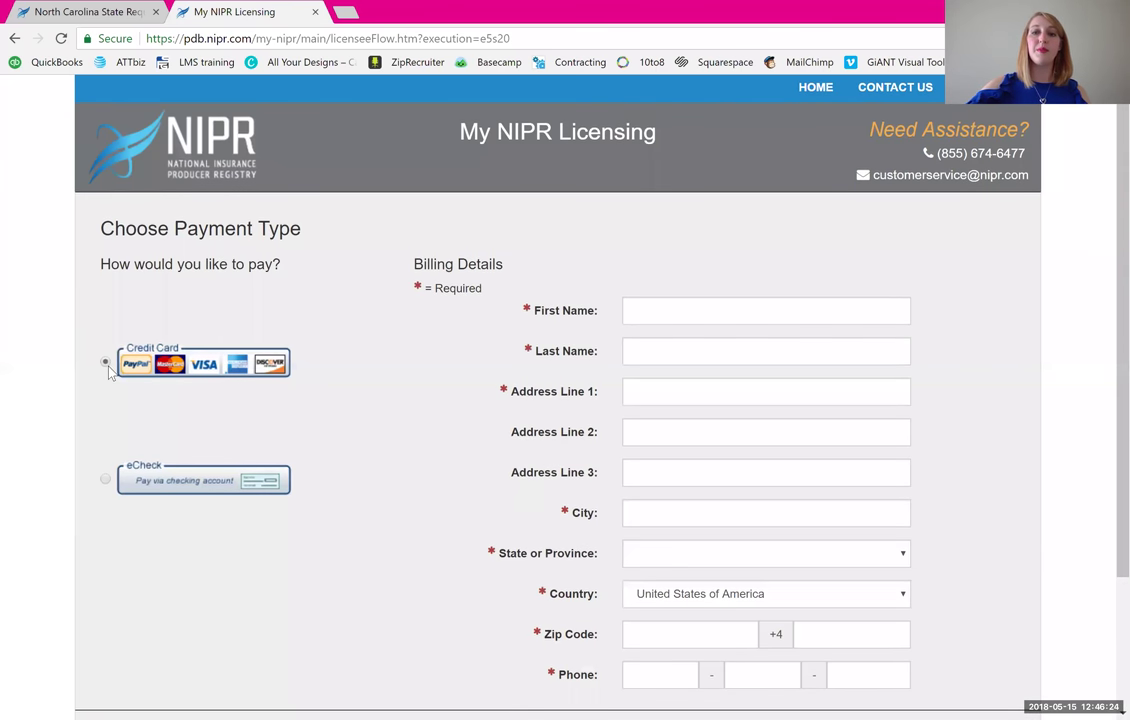
{"action": "scroll", "coordinate": [108, 368], "scroll_direction": "down", "scroll_amount": 2}
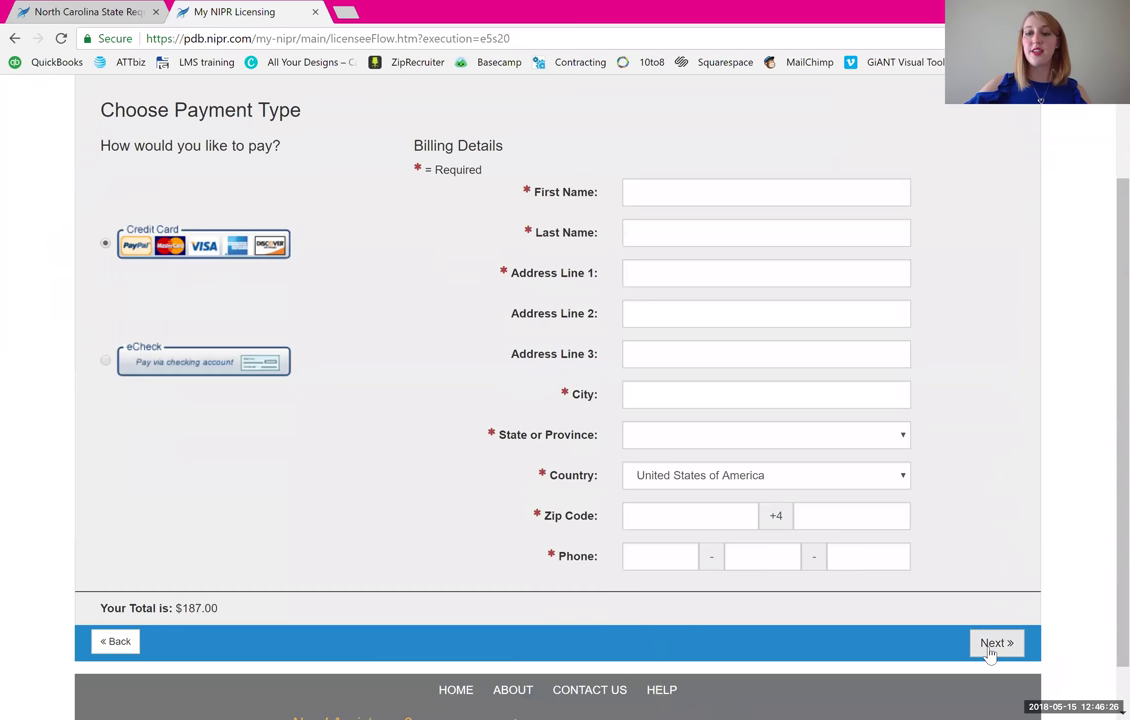